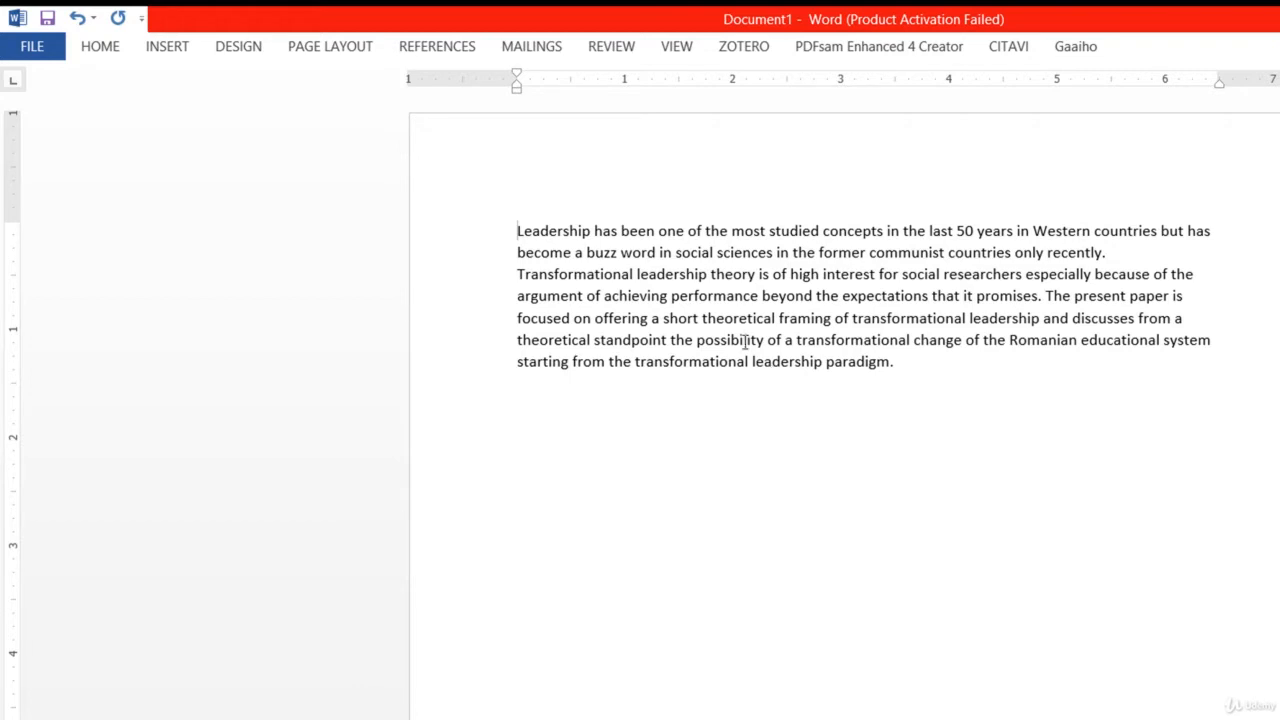
- Start a Zotero citation before "Leadership", accepting American Psychological Association 7th edition style, English (US), with citations stored as fields
left_click(752, 48)
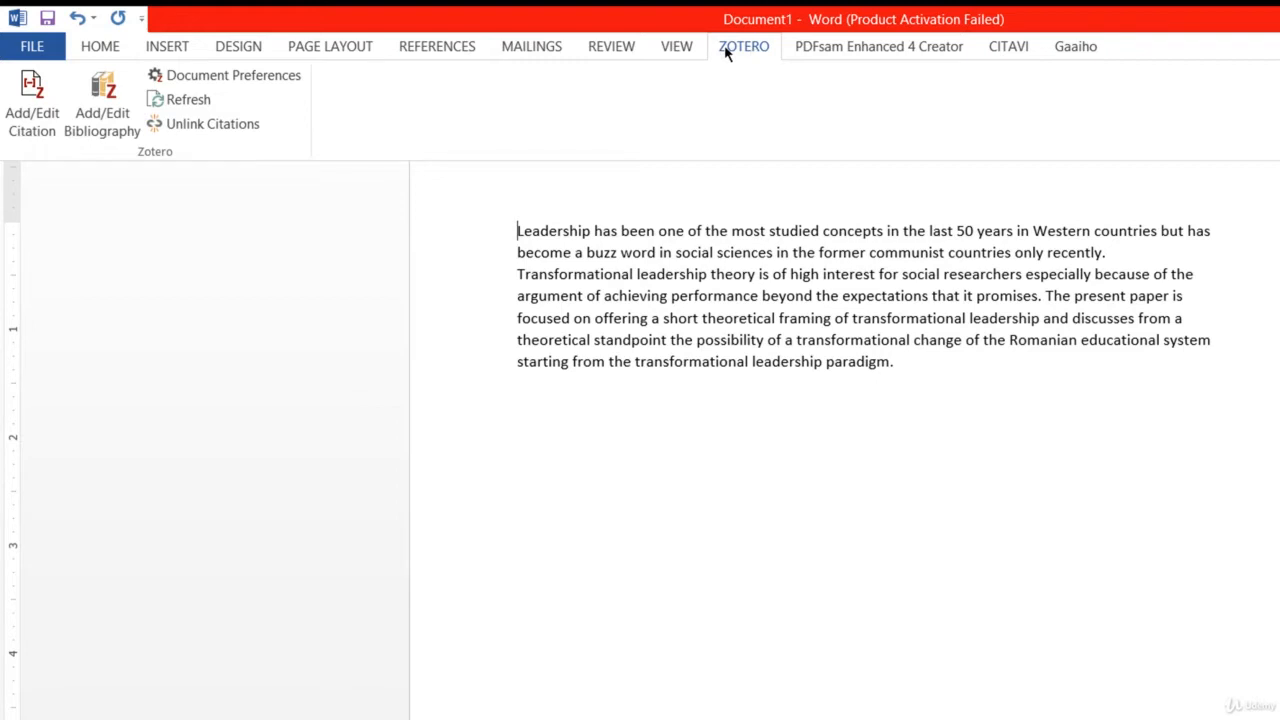
left_click(42, 103)
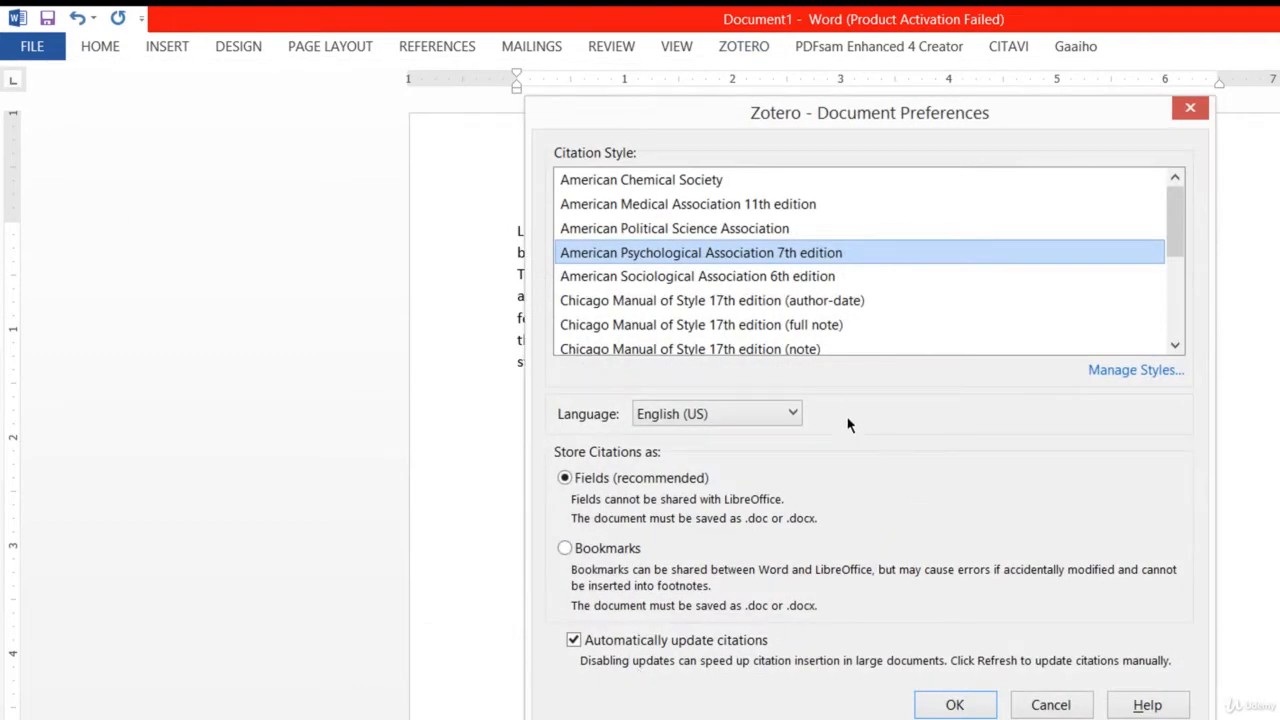
left_click(958, 706)
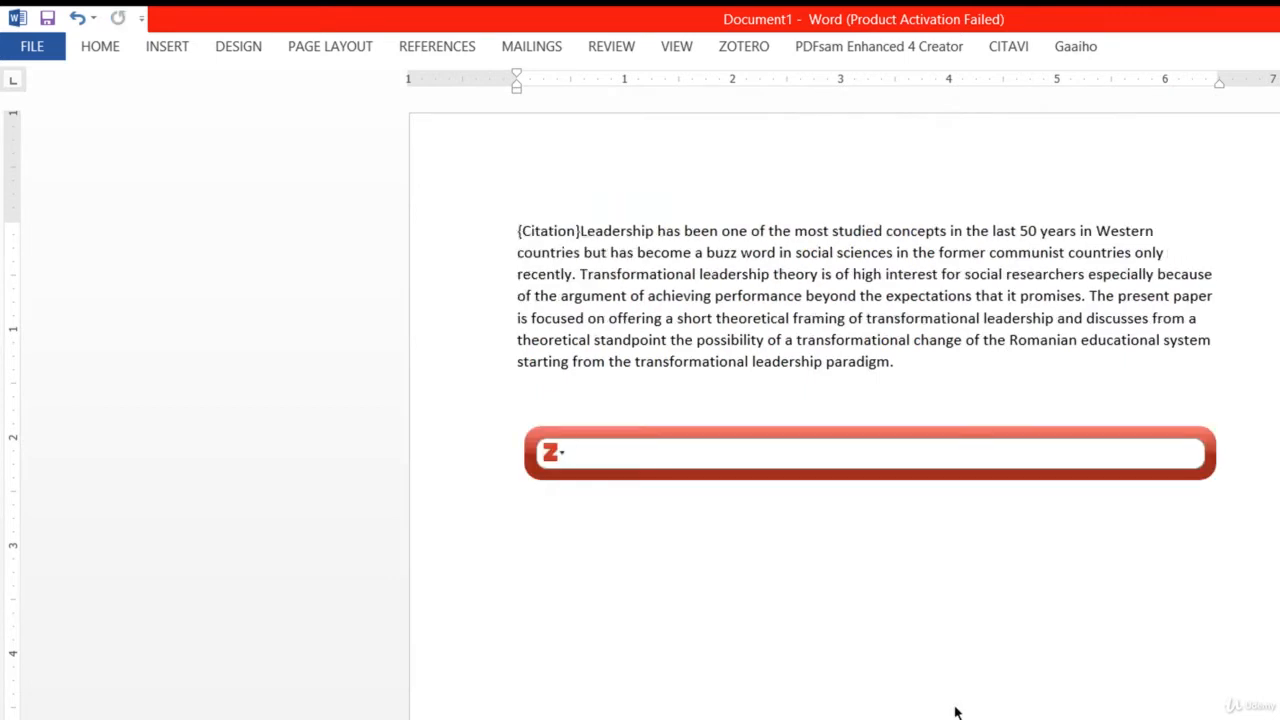
- Search Zotero for "Transformational leadership in education" and insert the 2012 source "Transformational Leadership in Education: Concept Analysis" as the citation
type("Transformatio")
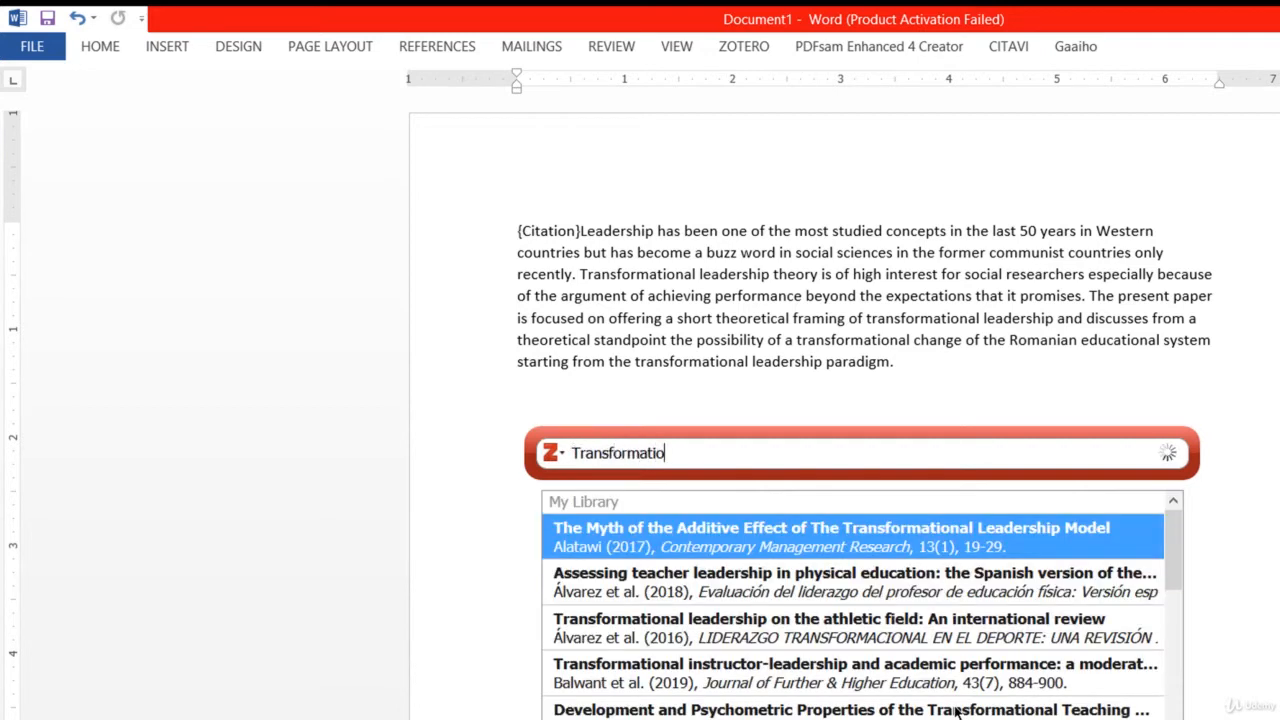
type("nal leadershi")
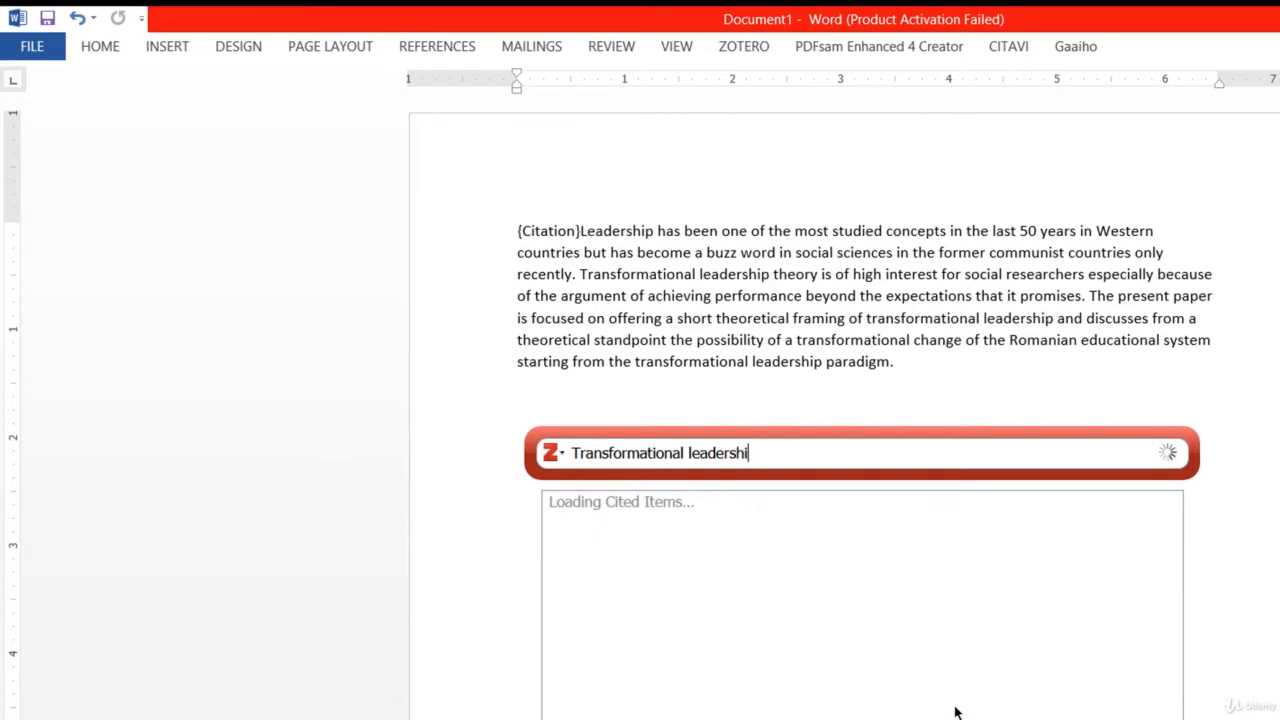
type("p in education")
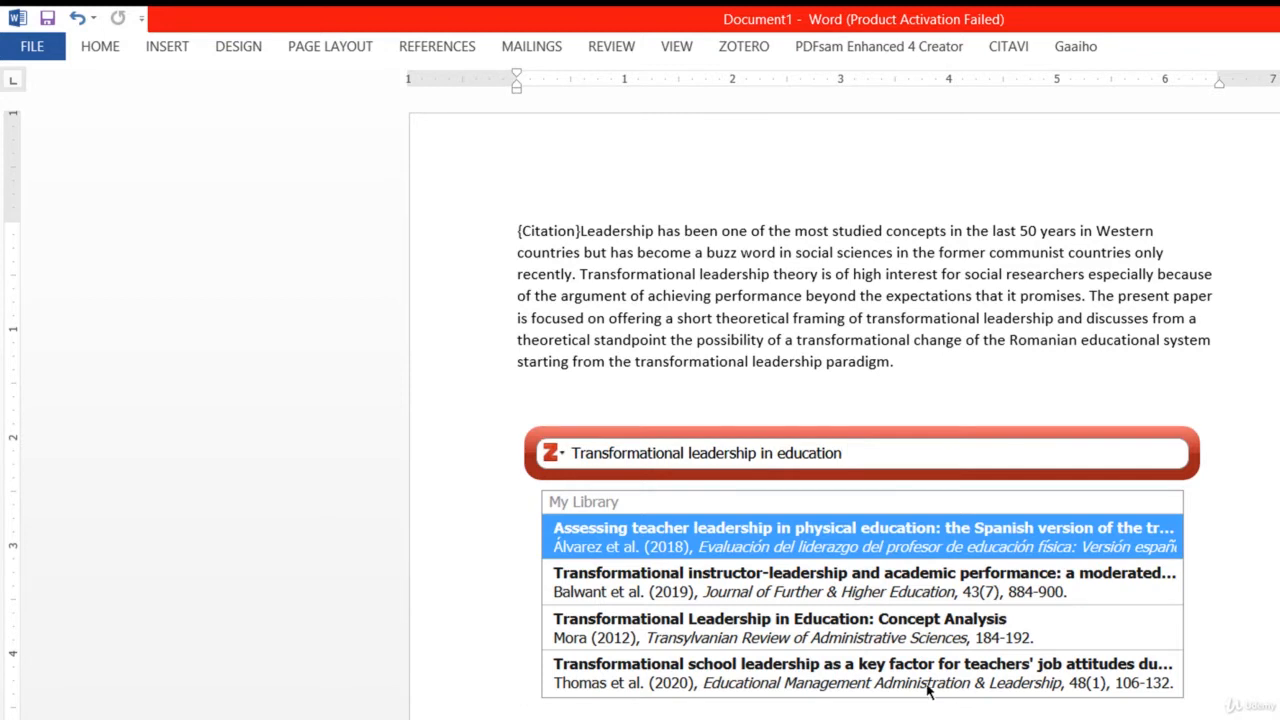
left_click(909, 638)
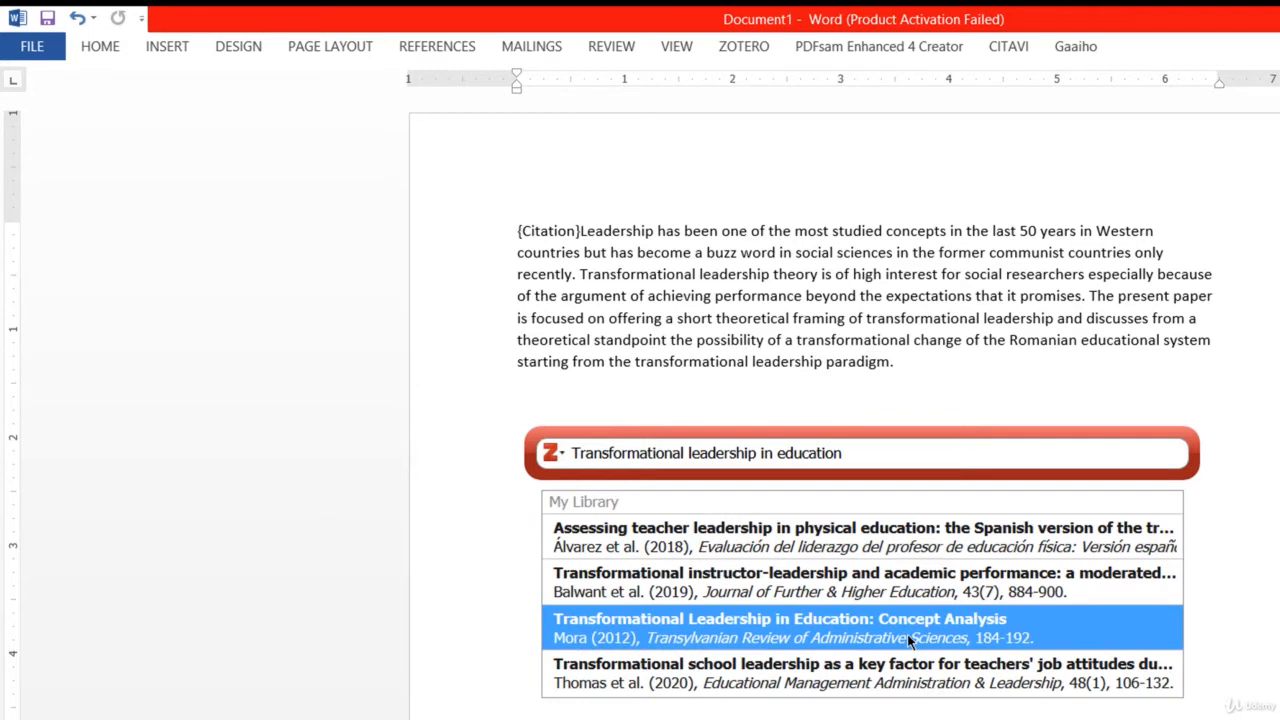
key("Return")
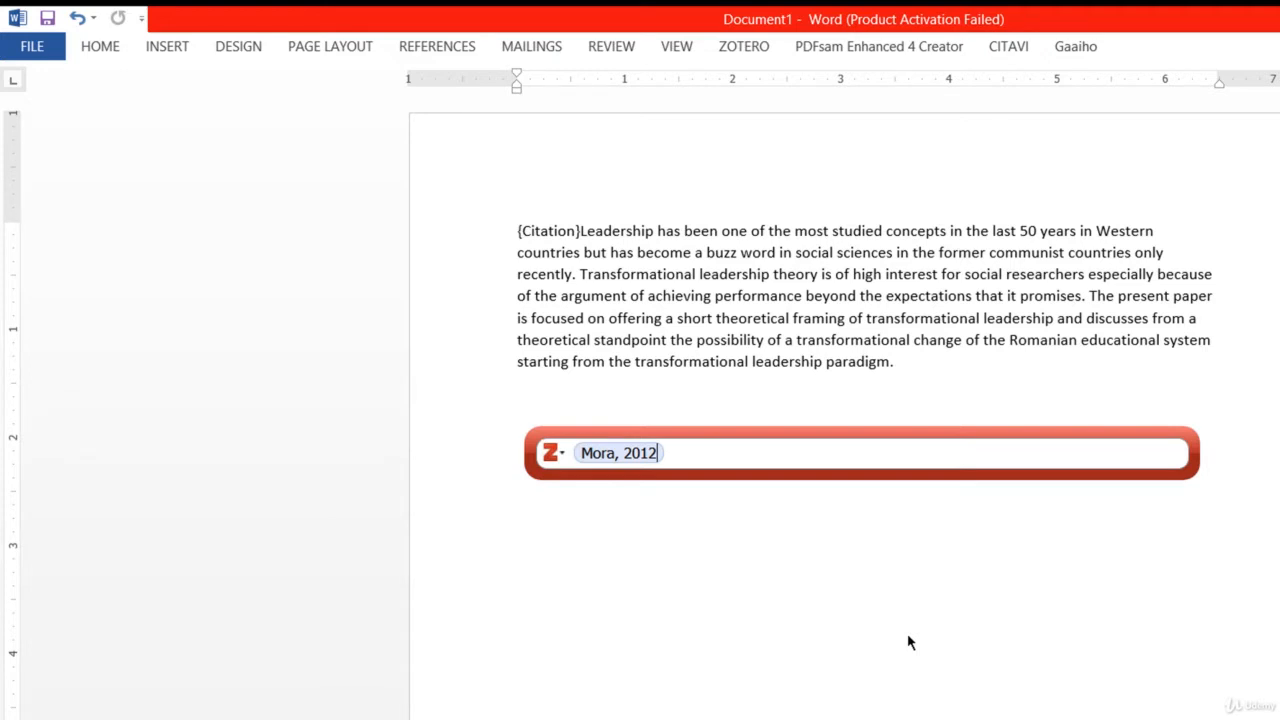
key("Return")
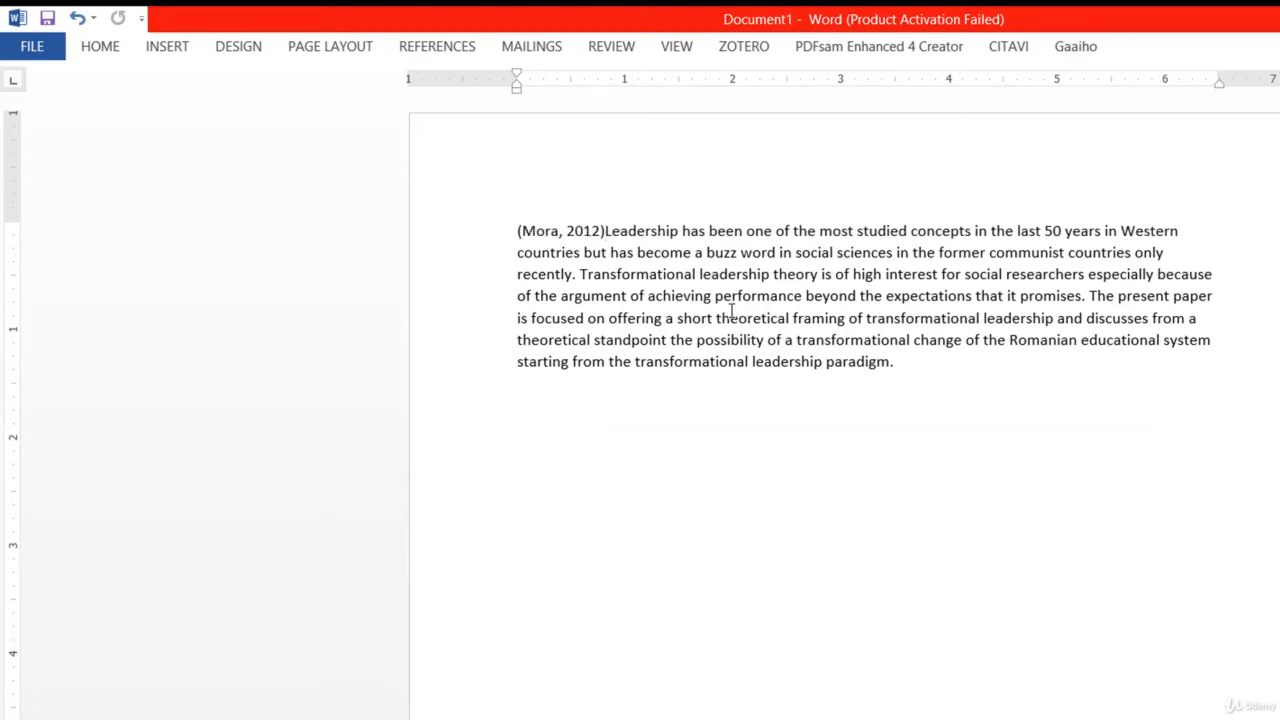
- Insert "Noted that" between the citation and the paragraph's opening sentence, and make "leadership" start in lower case
left_click(895, 362)
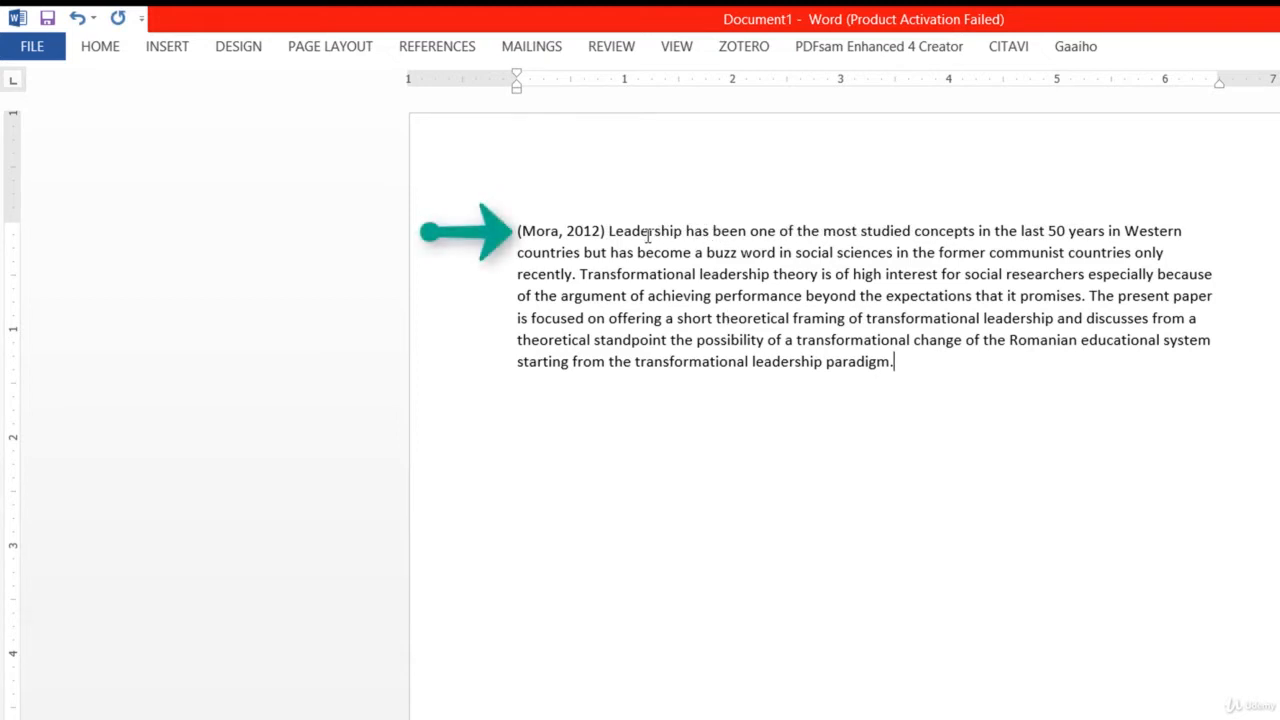
left_click(608, 232)
type("Noted ")
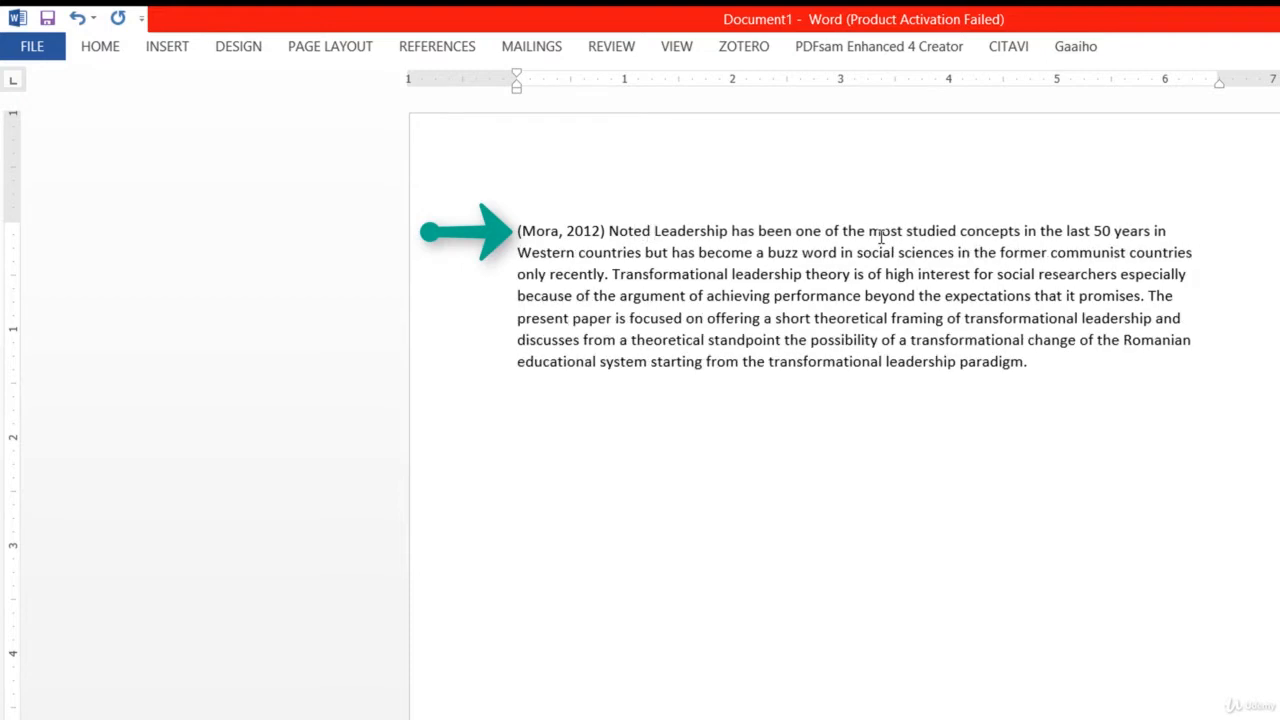
type("that")
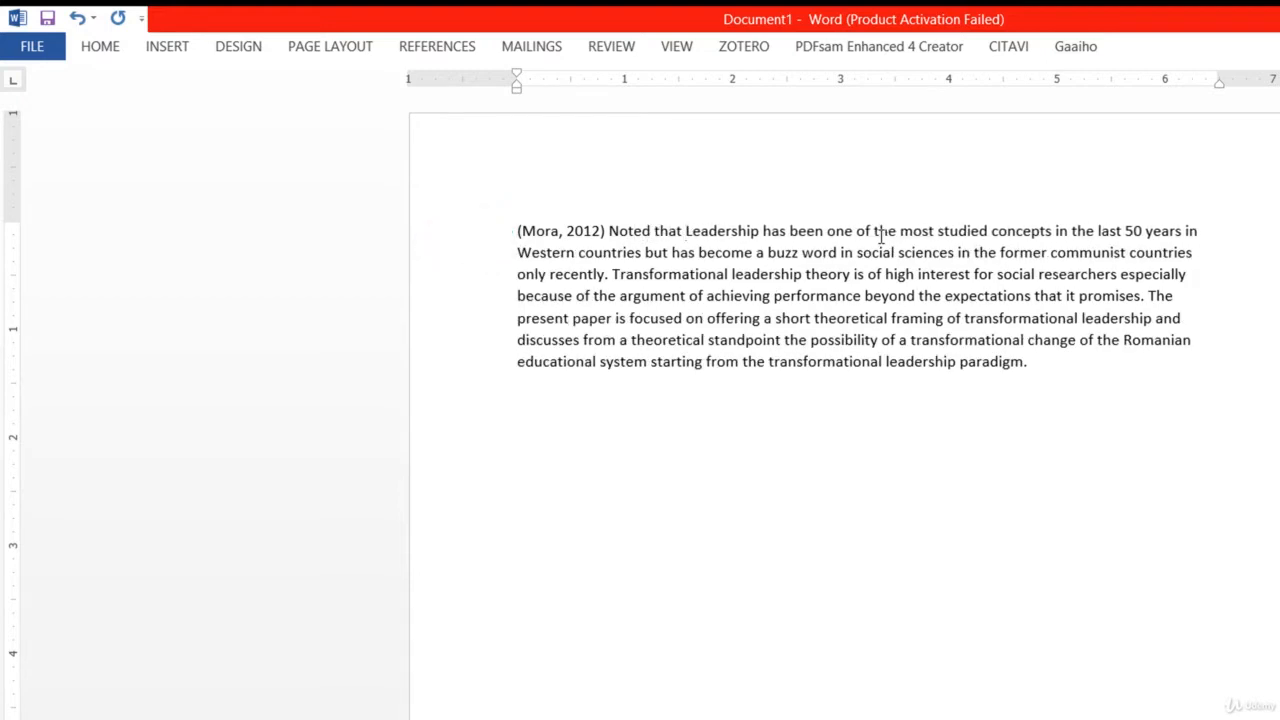
key("Delete")
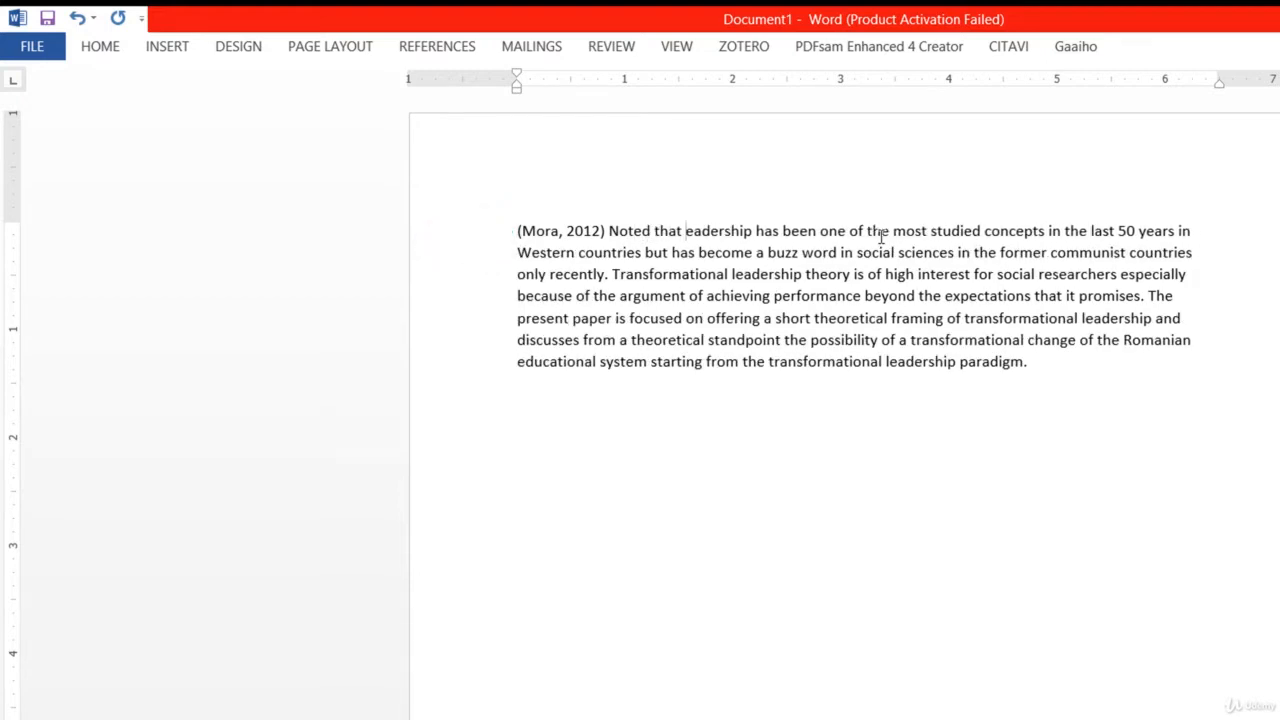
type("l")
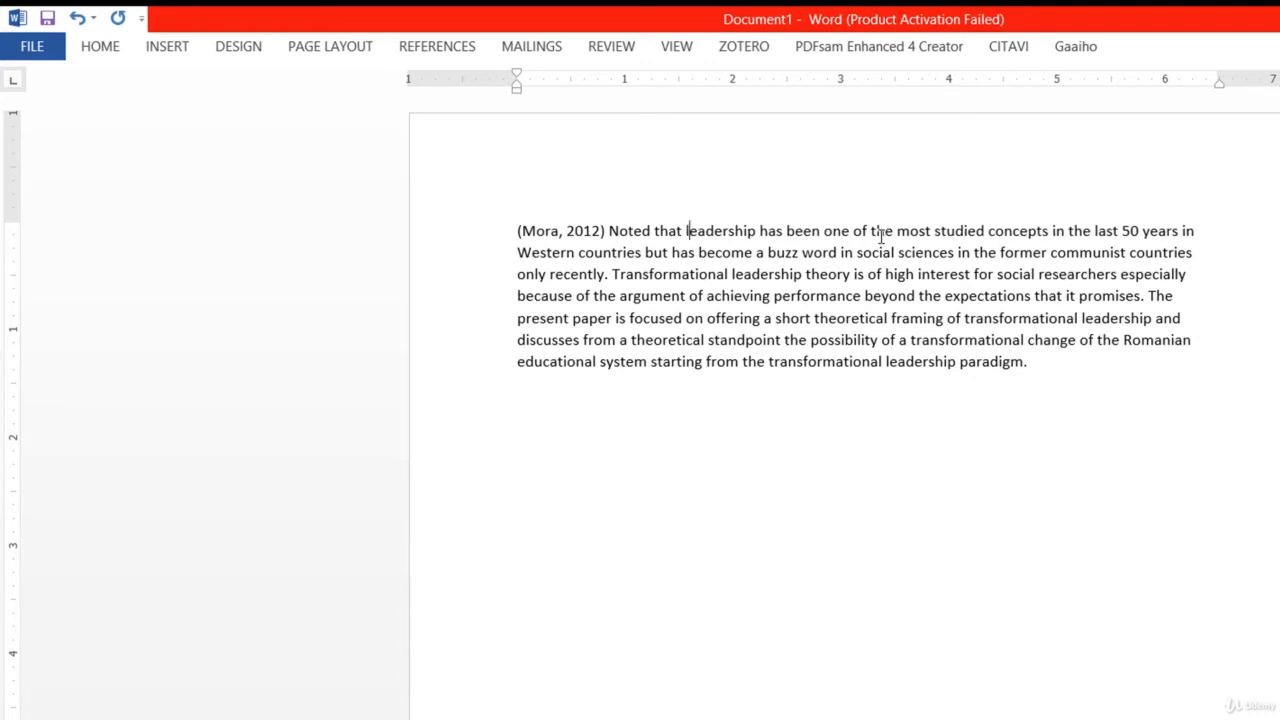
- Copy the paragraph text without its citation and paste it a few lines below the first paragraph
left_click(1060, 367)
left_click_drag(610, 231, 1195, 231)
left_click_drag(907, 300, 1066, 354)
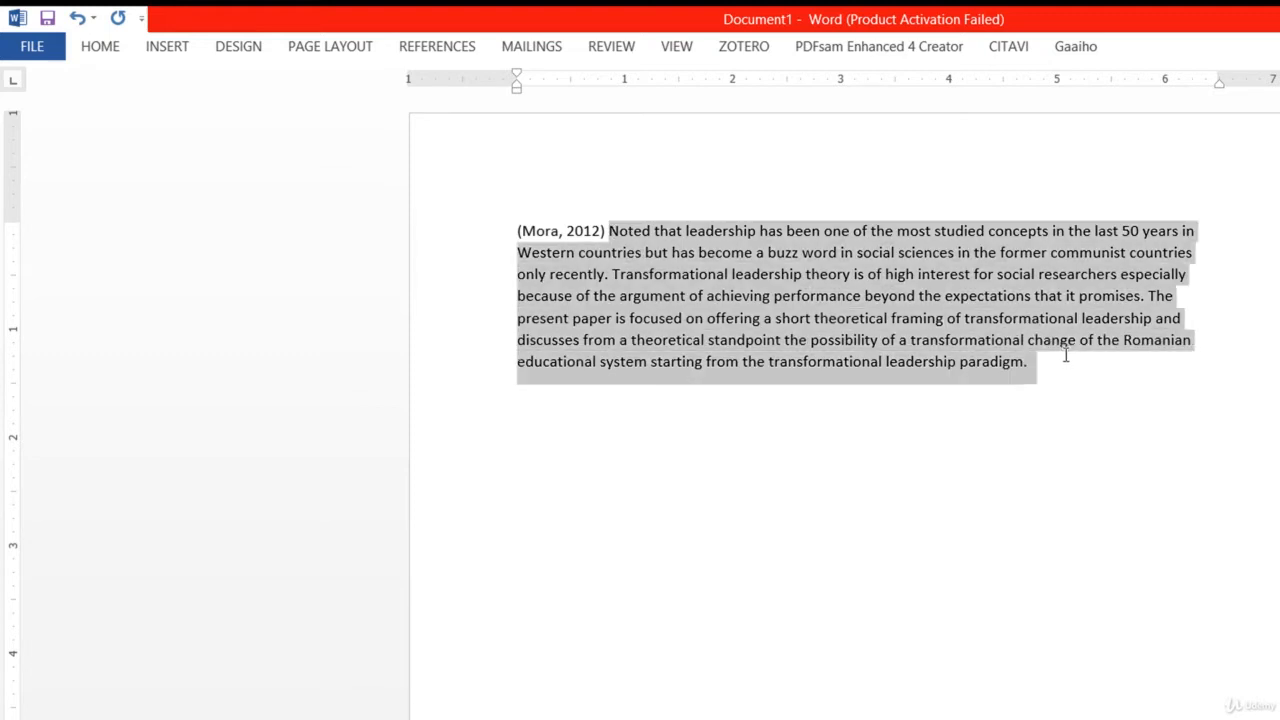
right_click(816, 304)
left_click(847, 343)
left_click(634, 480)
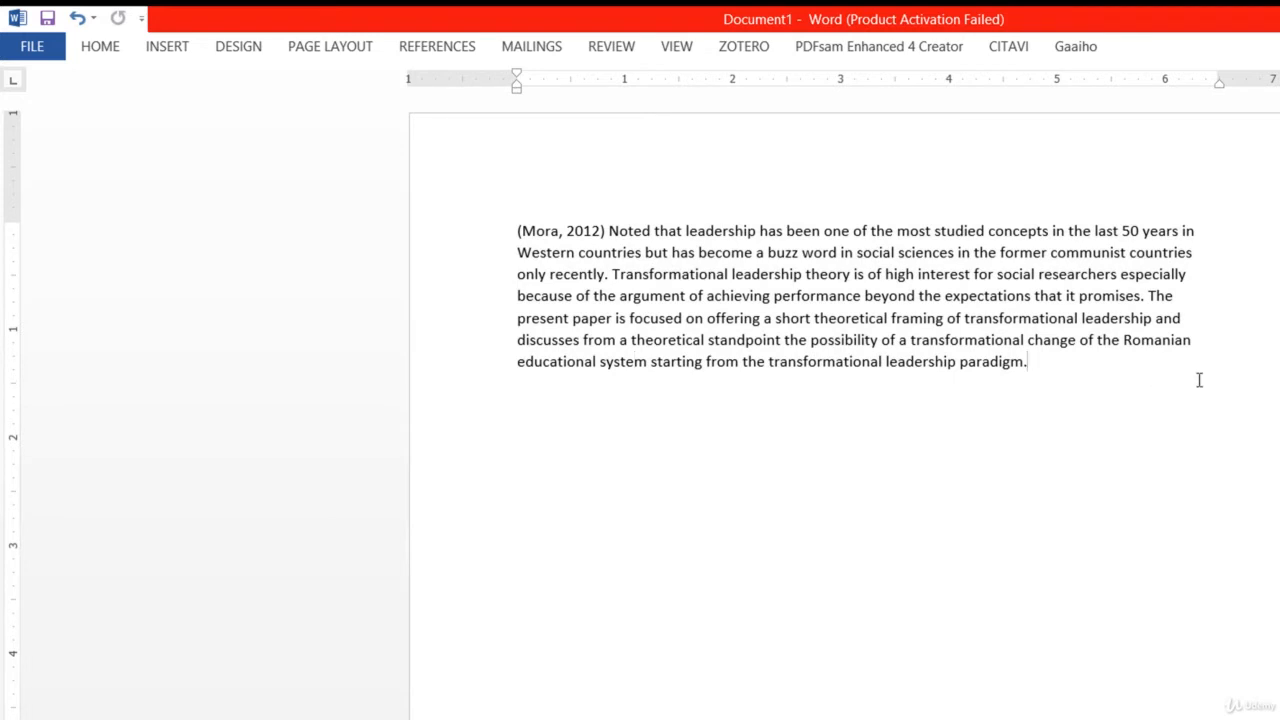
key("Return")
key("Return")
key("Return")
key("ctrl+v")
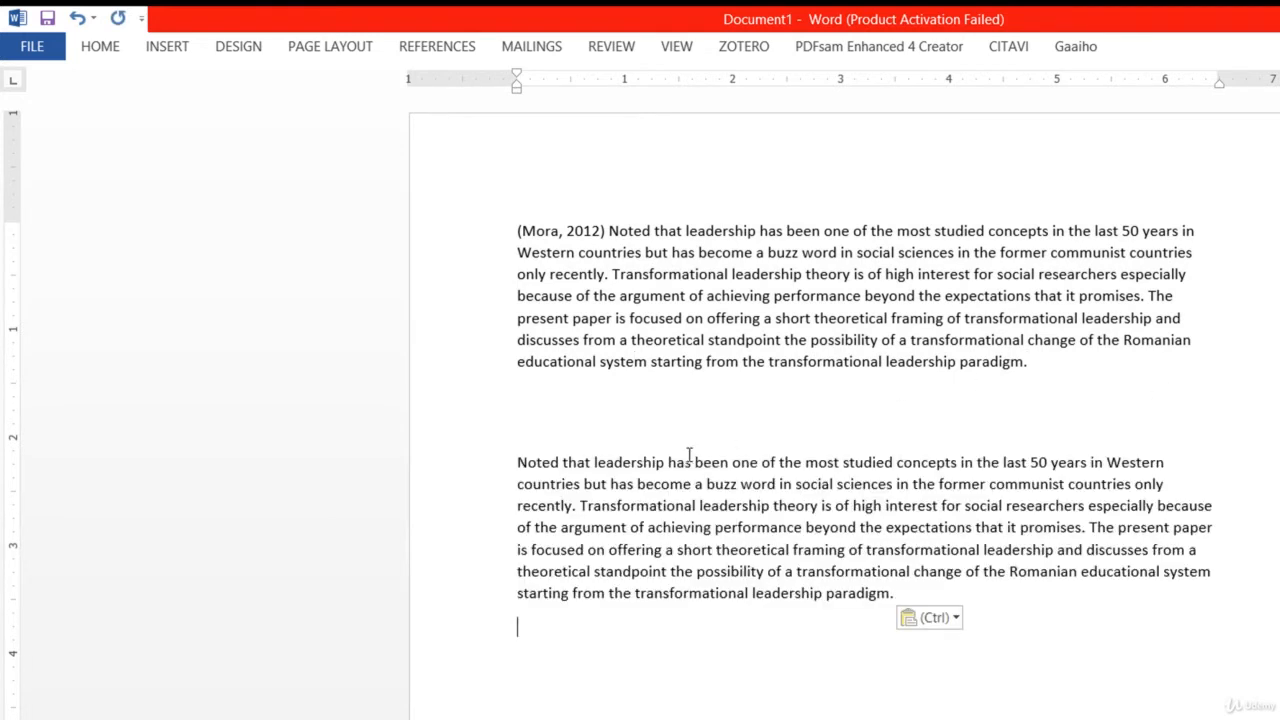
- Start a Zotero citation before the second paragraph, search "Transformational leadership in education", and pick the already cited "Transformational Leadership in Education: Concept Analysis"
left_click(517, 460)
left_click(756, 52)
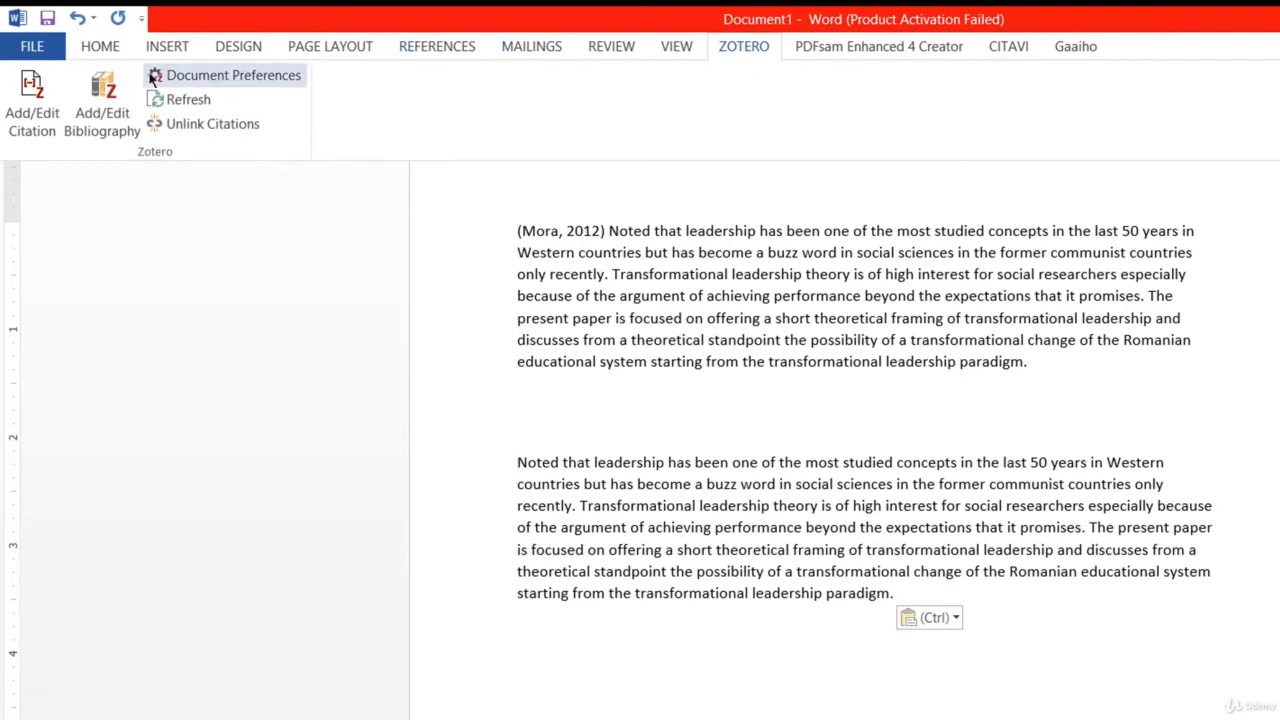
left_click(38, 97)
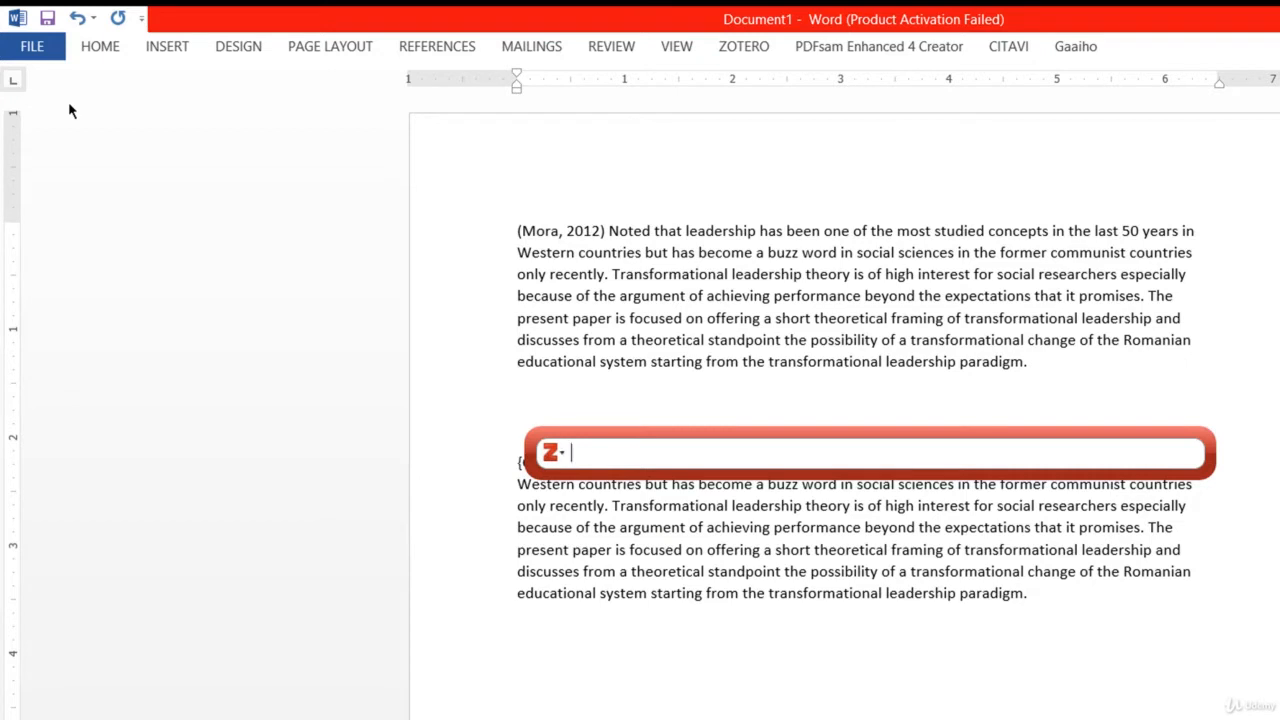
type("Transformation")
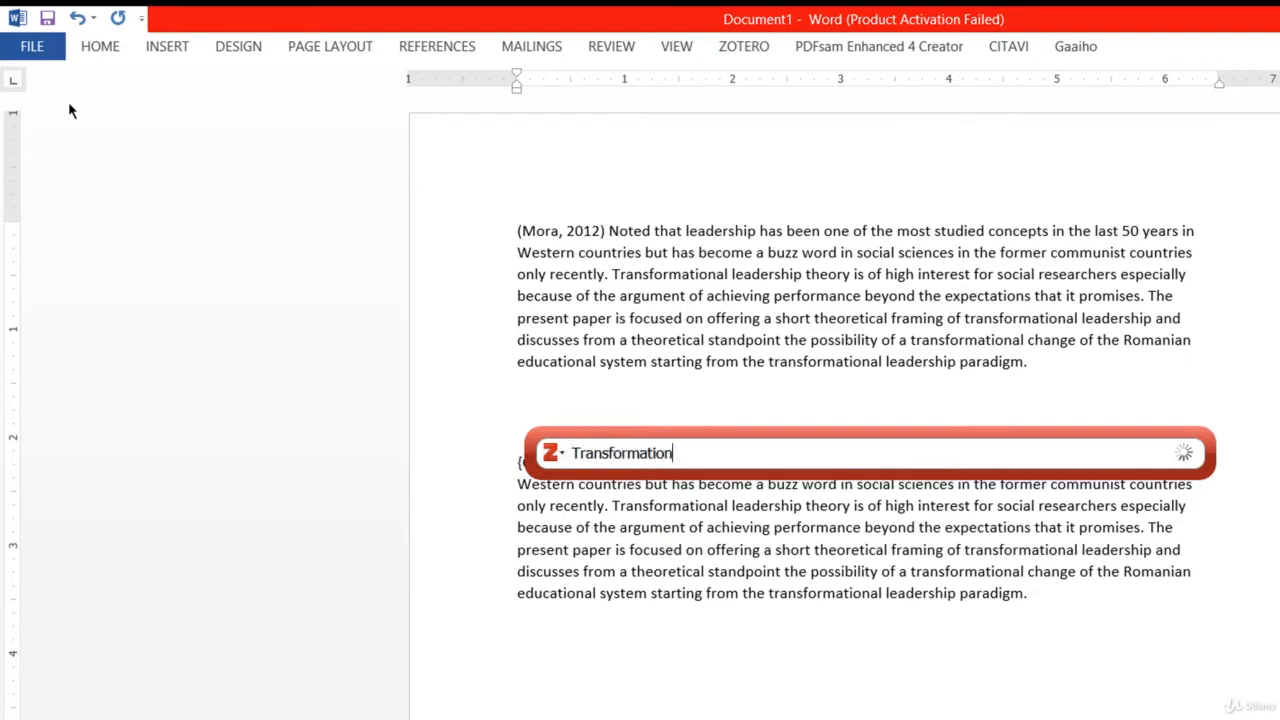
type("al leadership i")
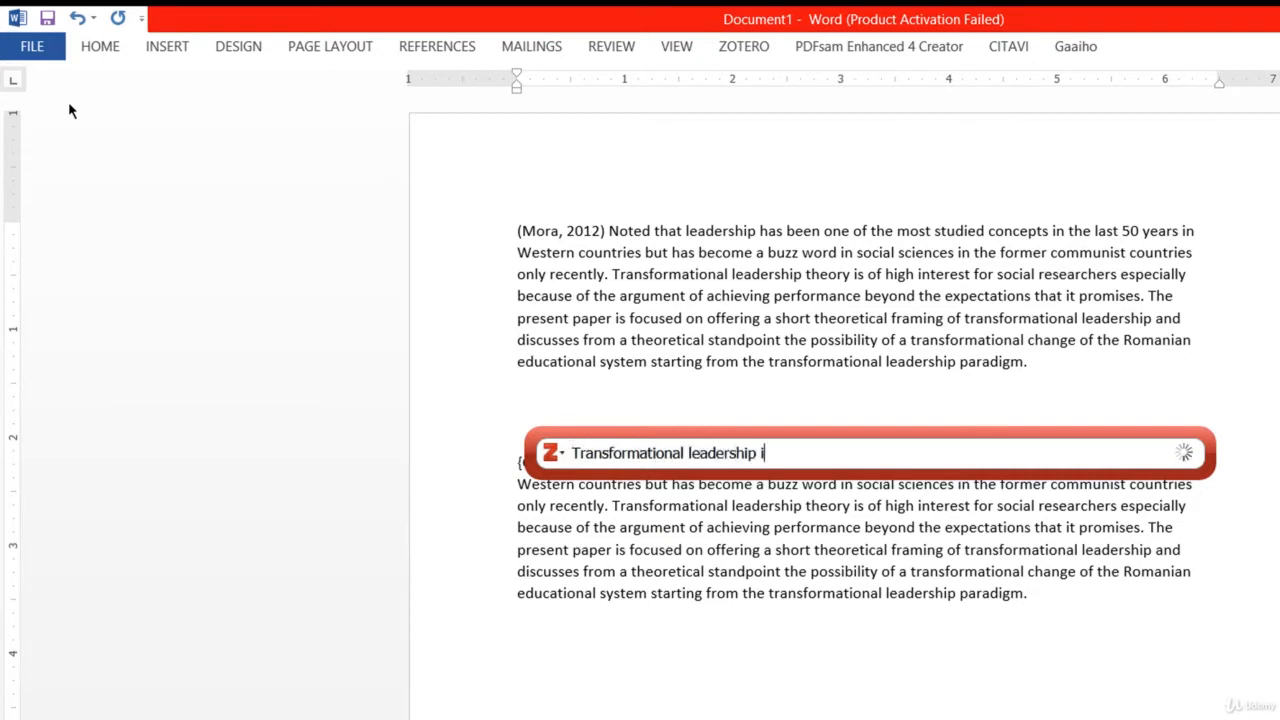
type("n educati")
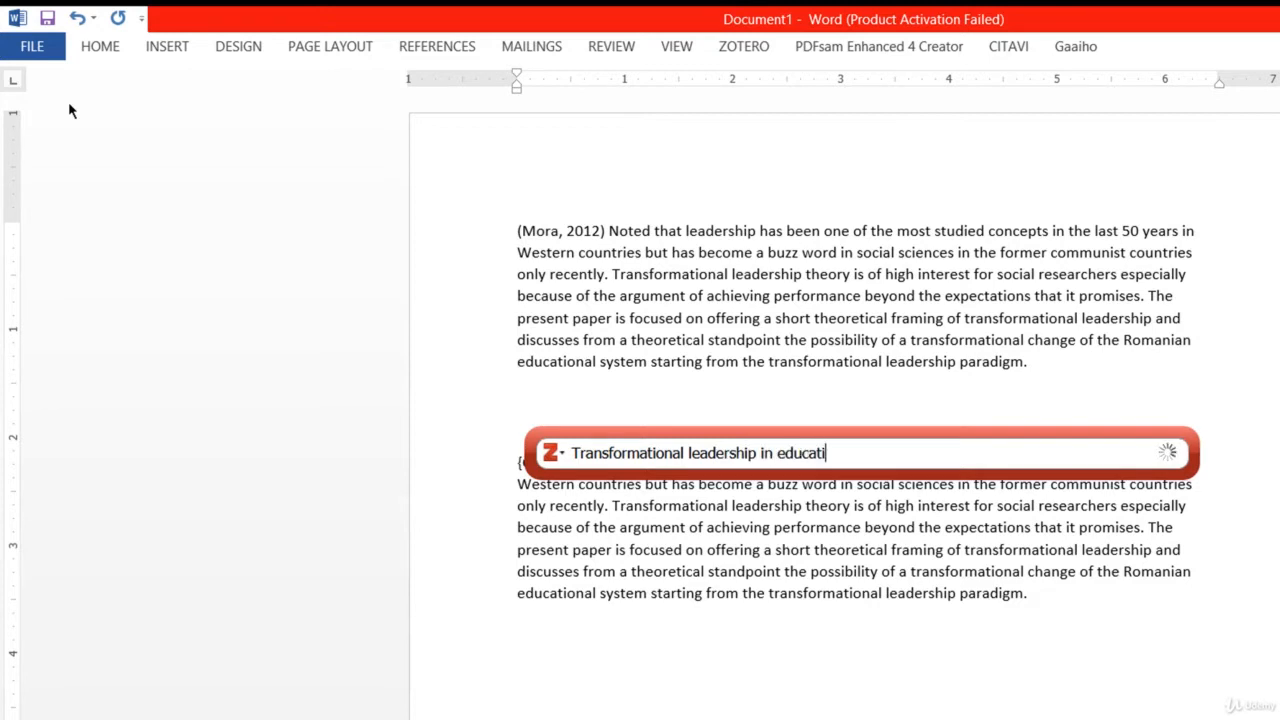
type("on")
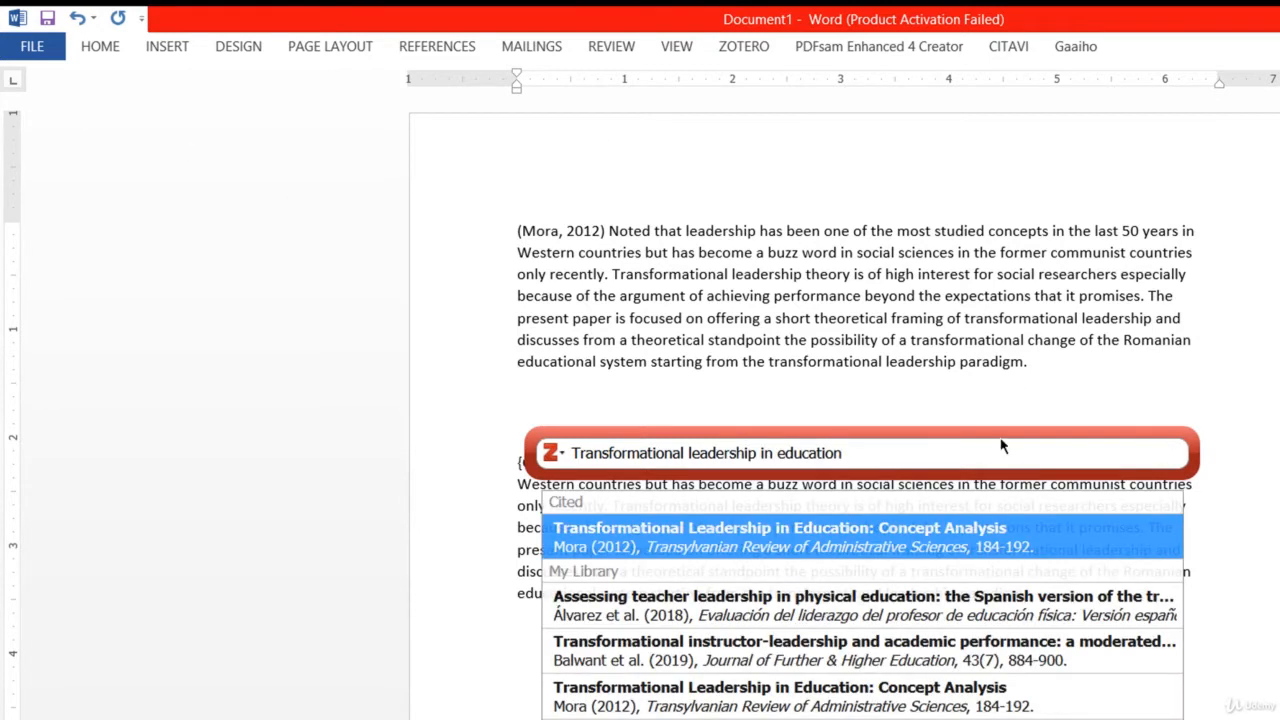
left_click(898, 537)
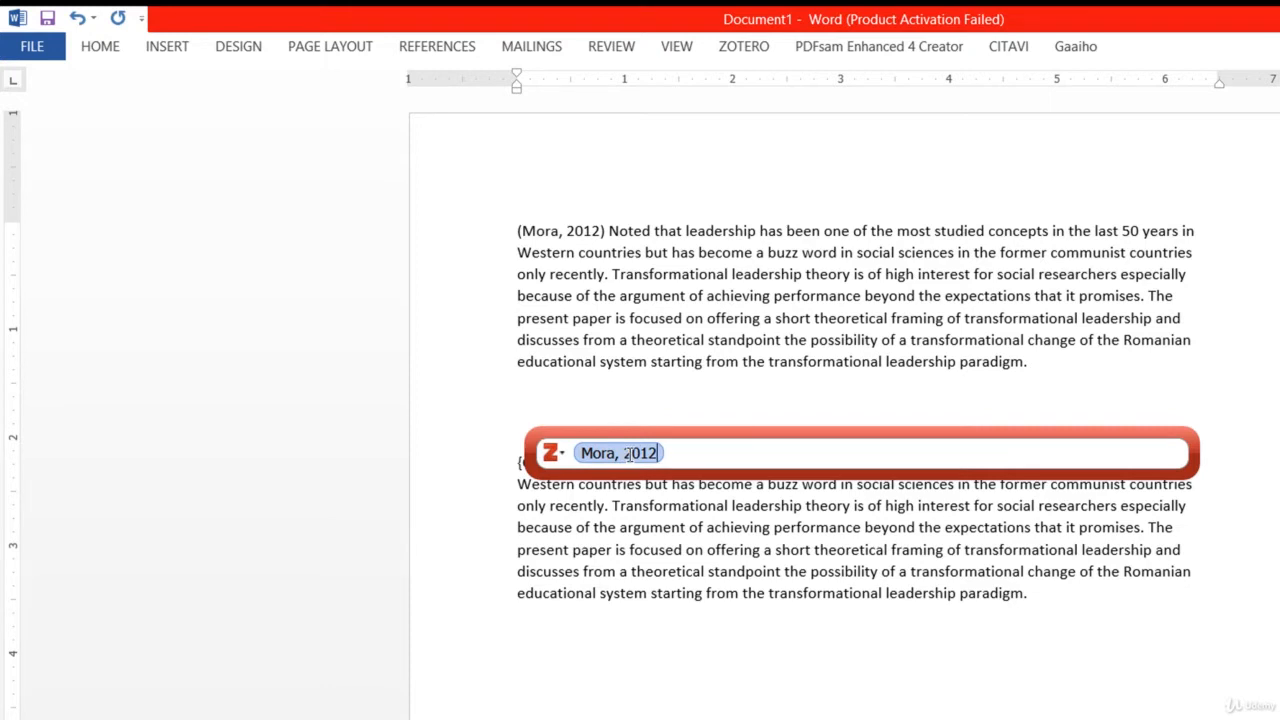
- Suppress the author in the selected source's citation options and insert the year-only citation
left_click(634, 453)
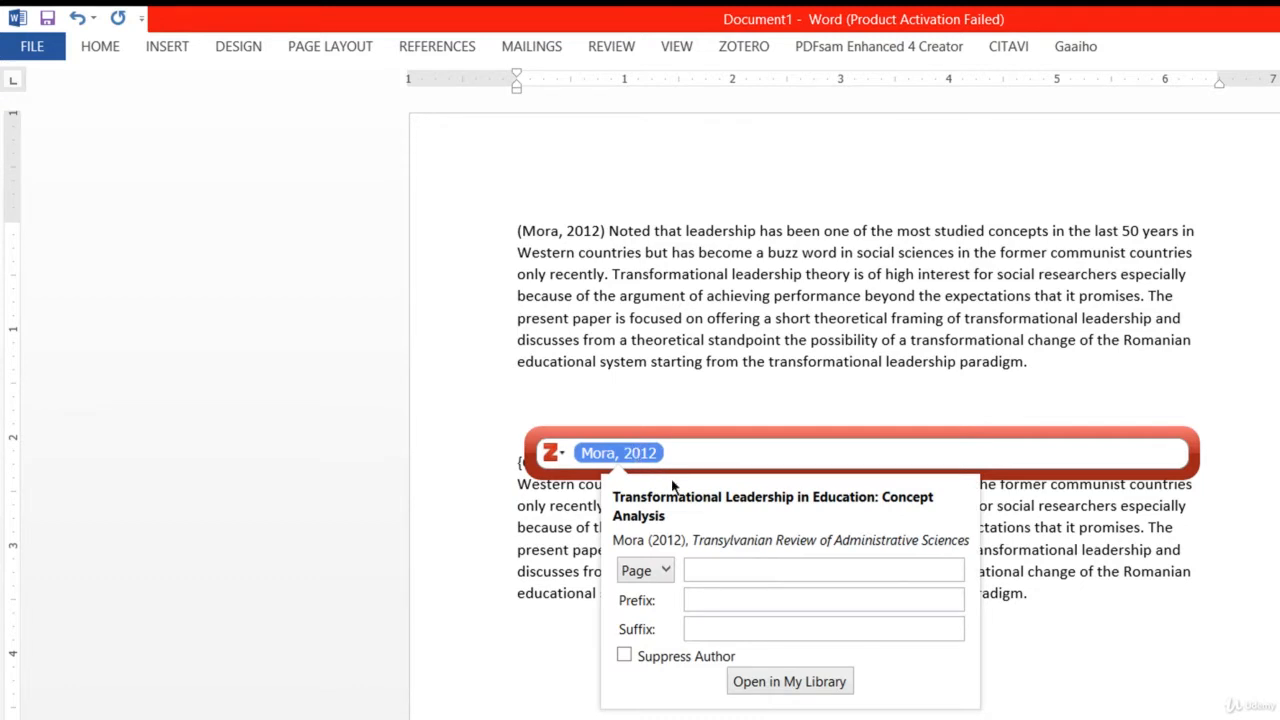
left_click(699, 660)
key("Return")
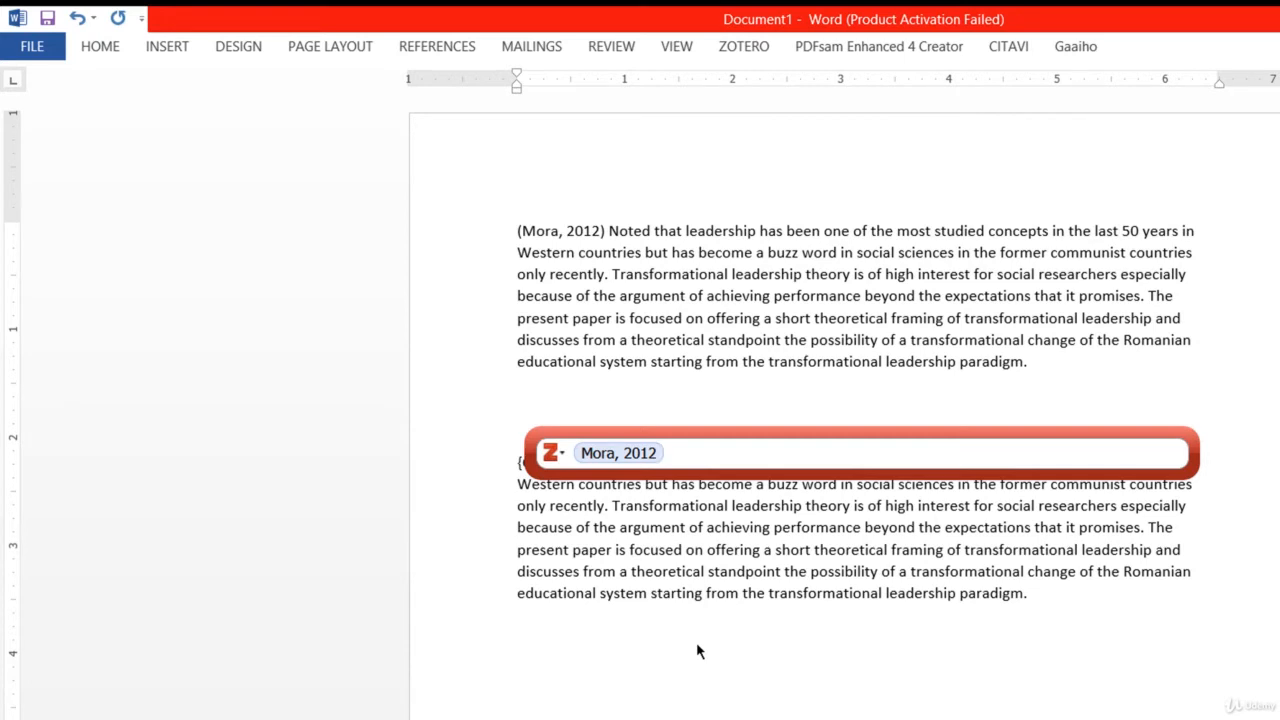
key("Return")
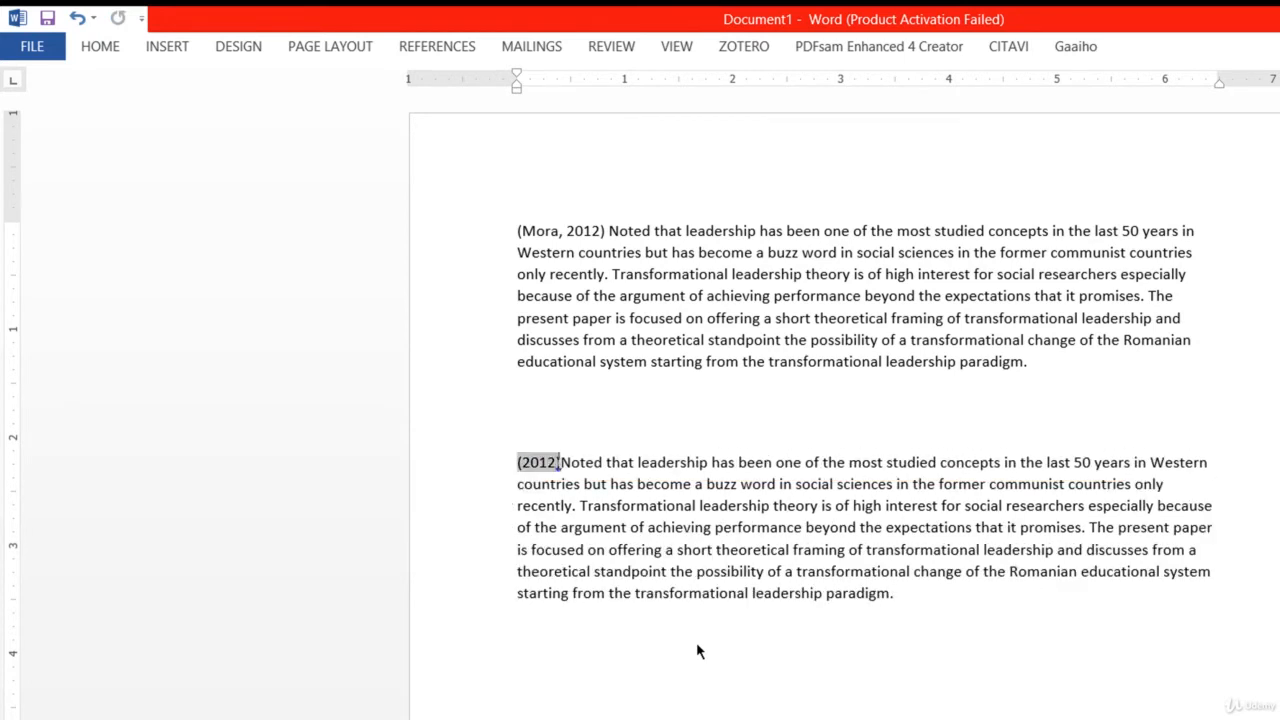
- Write the cited author's surname in front of the (2012) citation in the second paragraph
key("Left")
key("Left")
key("Left")
key("Left")
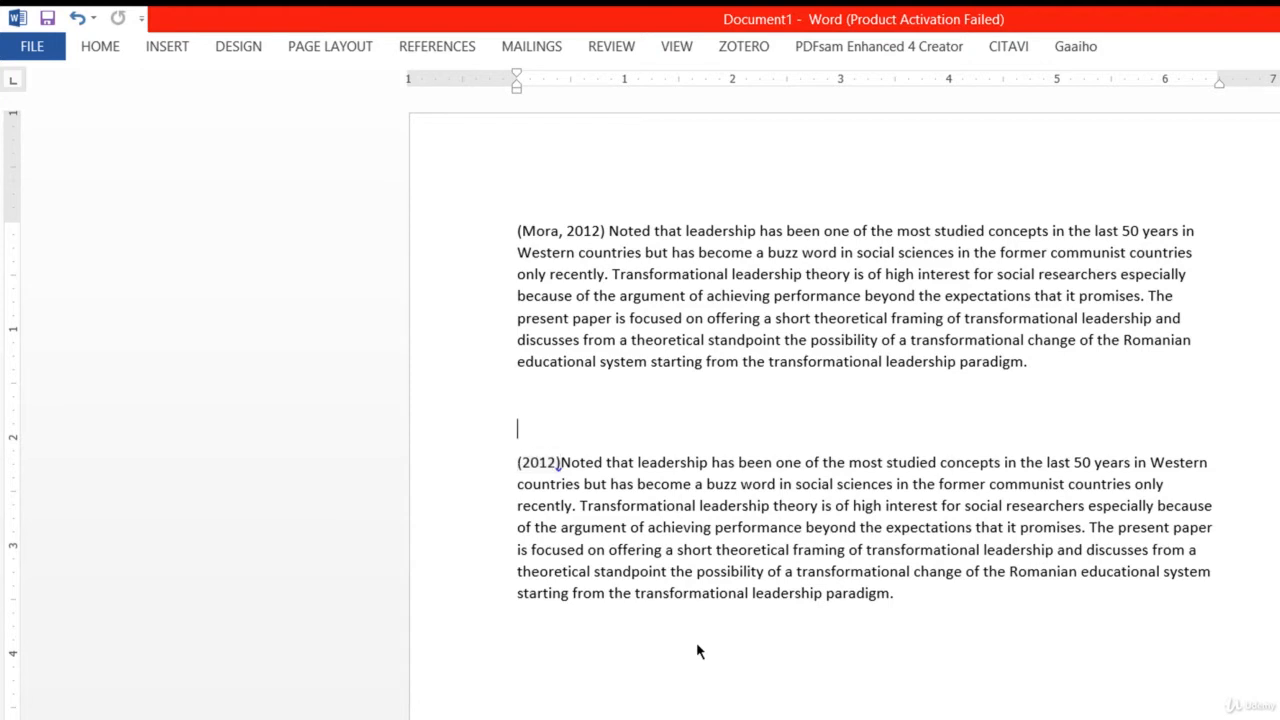
key("Right")
type("Mora")
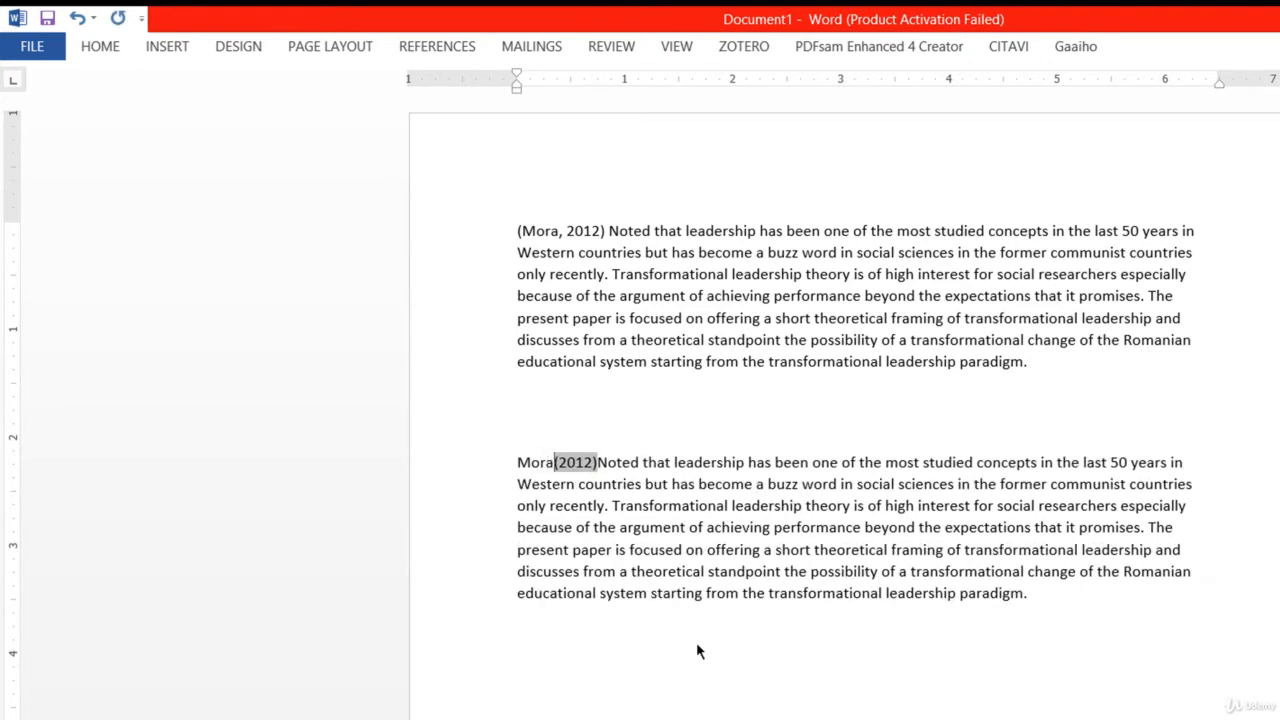
- Separate the (2012) citation from the following text with a space and change "Noted" to "noted"
left_click(611, 462)
key("Left")
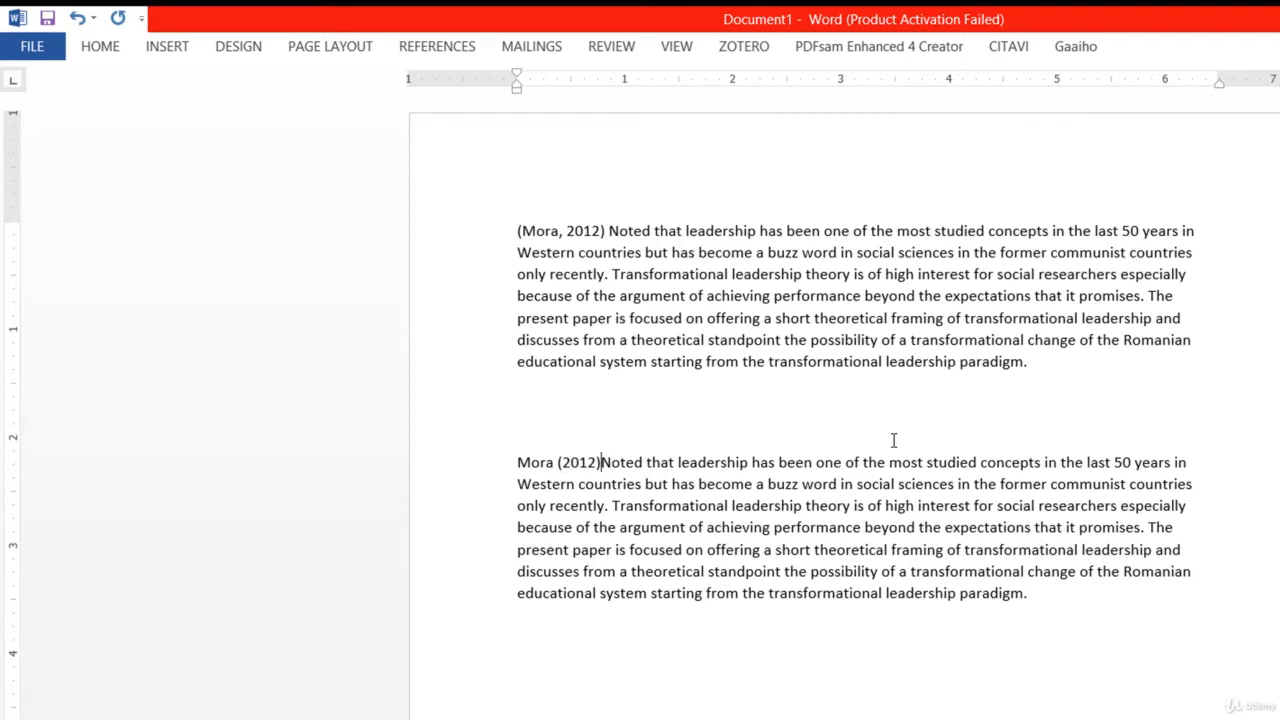
key("Delete")
type("n")
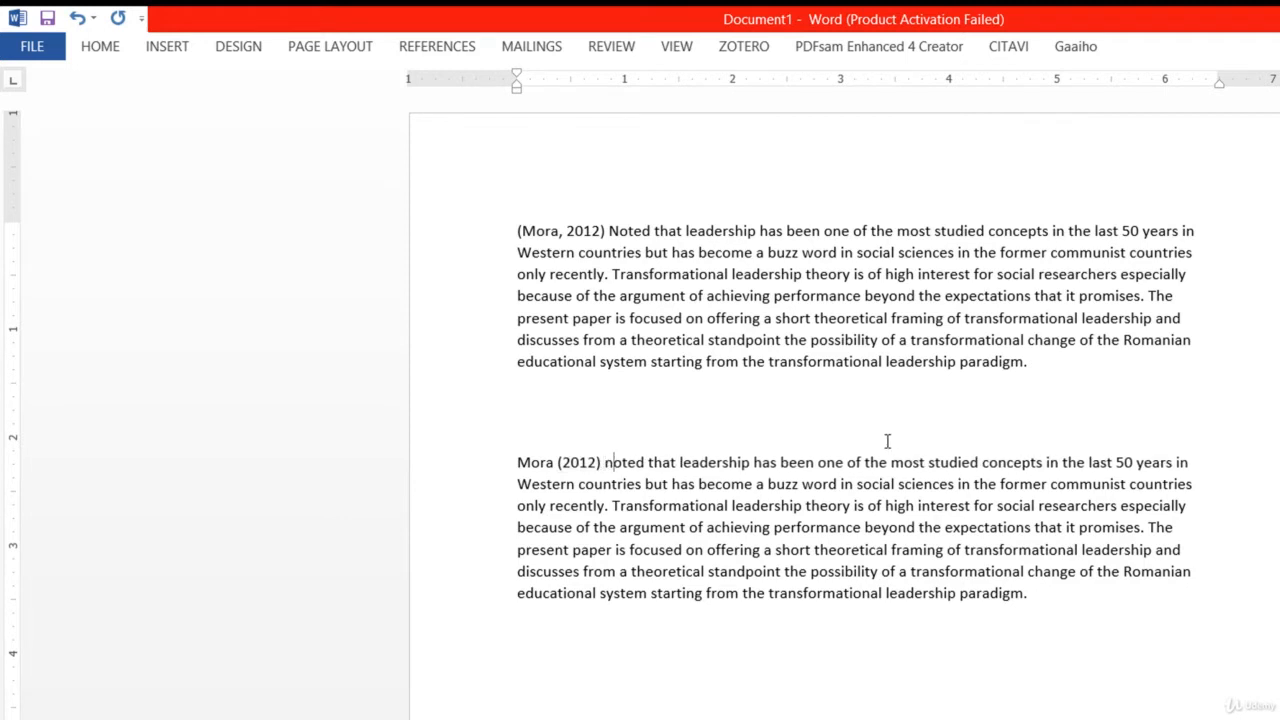
- Repeat the second paragraph's text without its citation as a third paragraph and start a Zotero citation before it in Classic View
left_click(1051, 594)
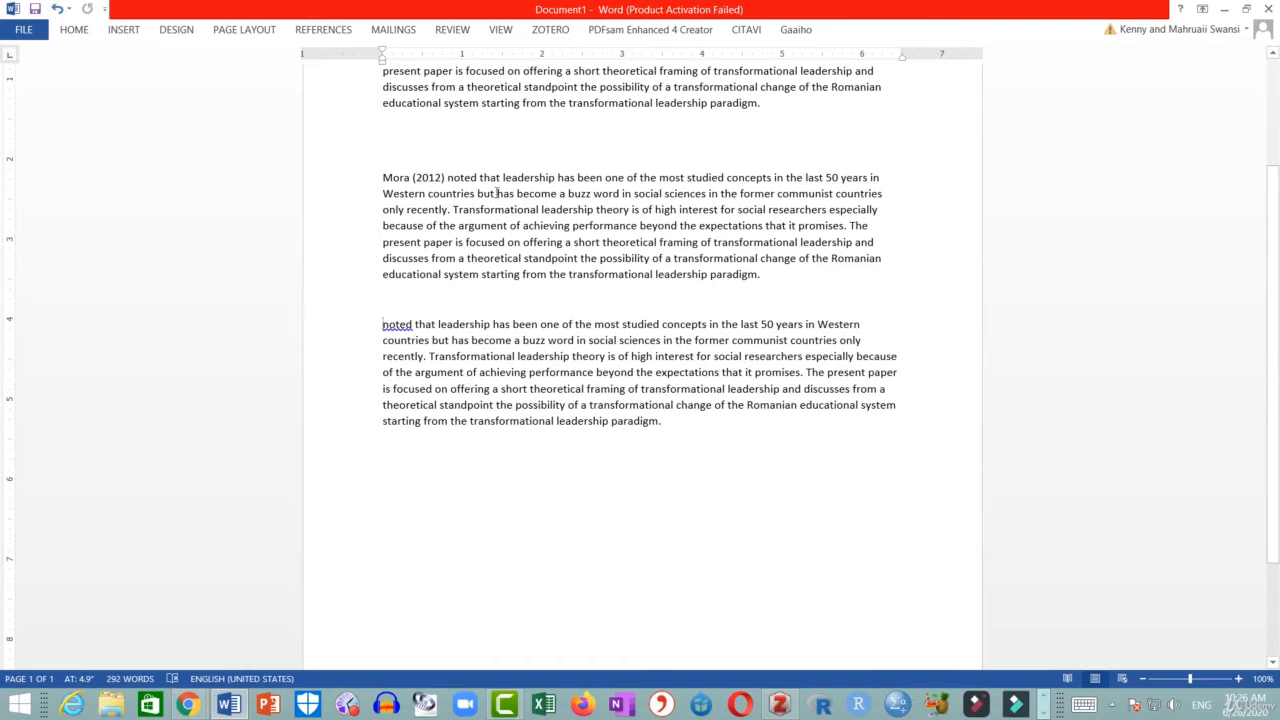
left_click(550, 30)
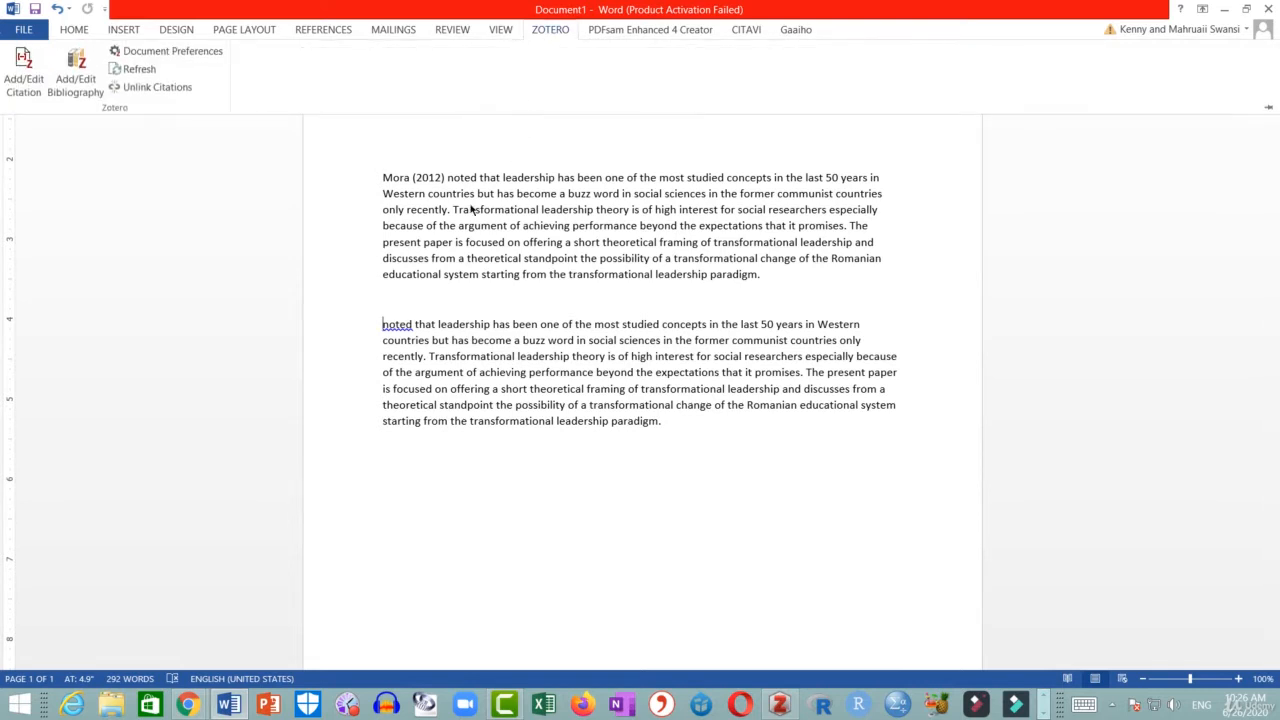
left_click(35, 68)
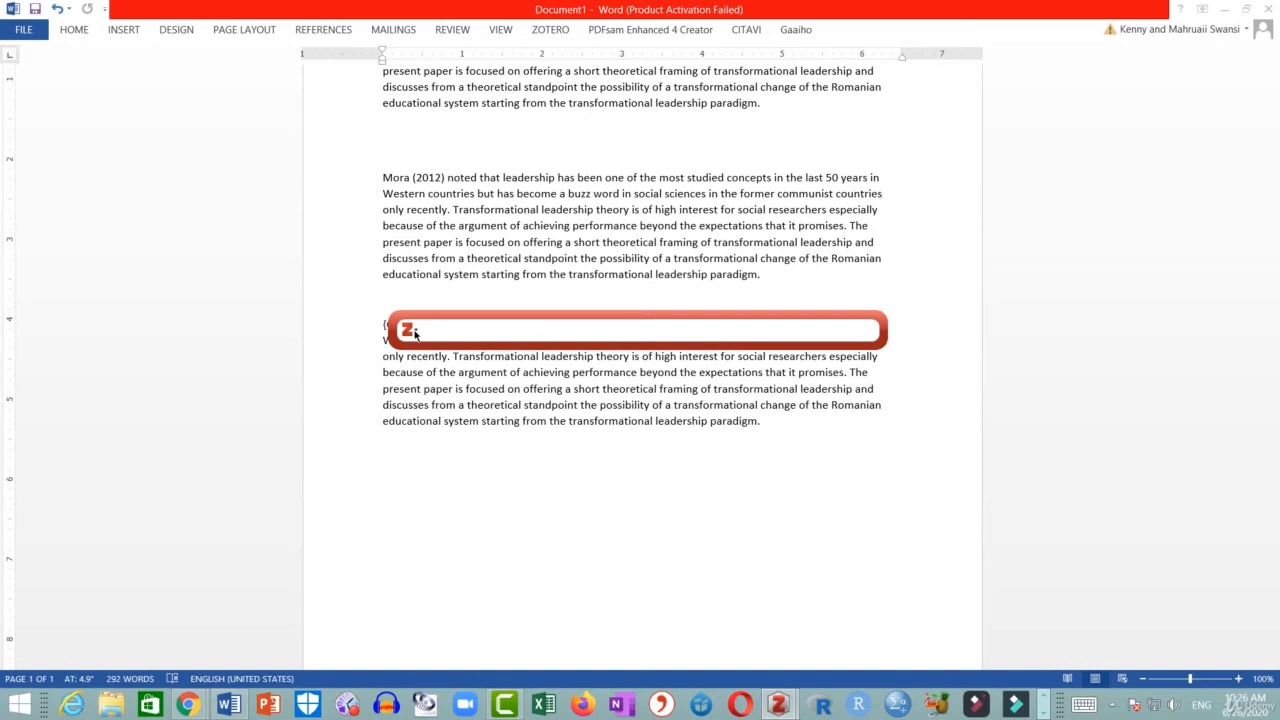
left_click(412, 331)
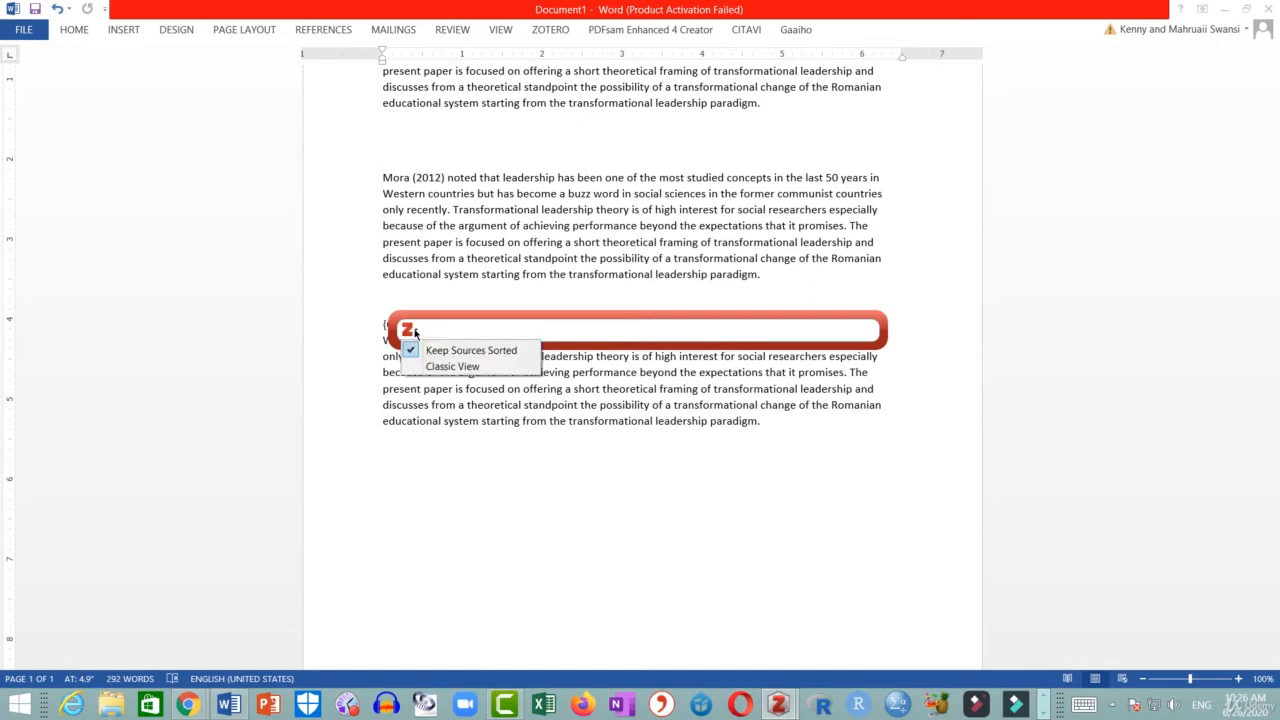
left_click(452, 366)
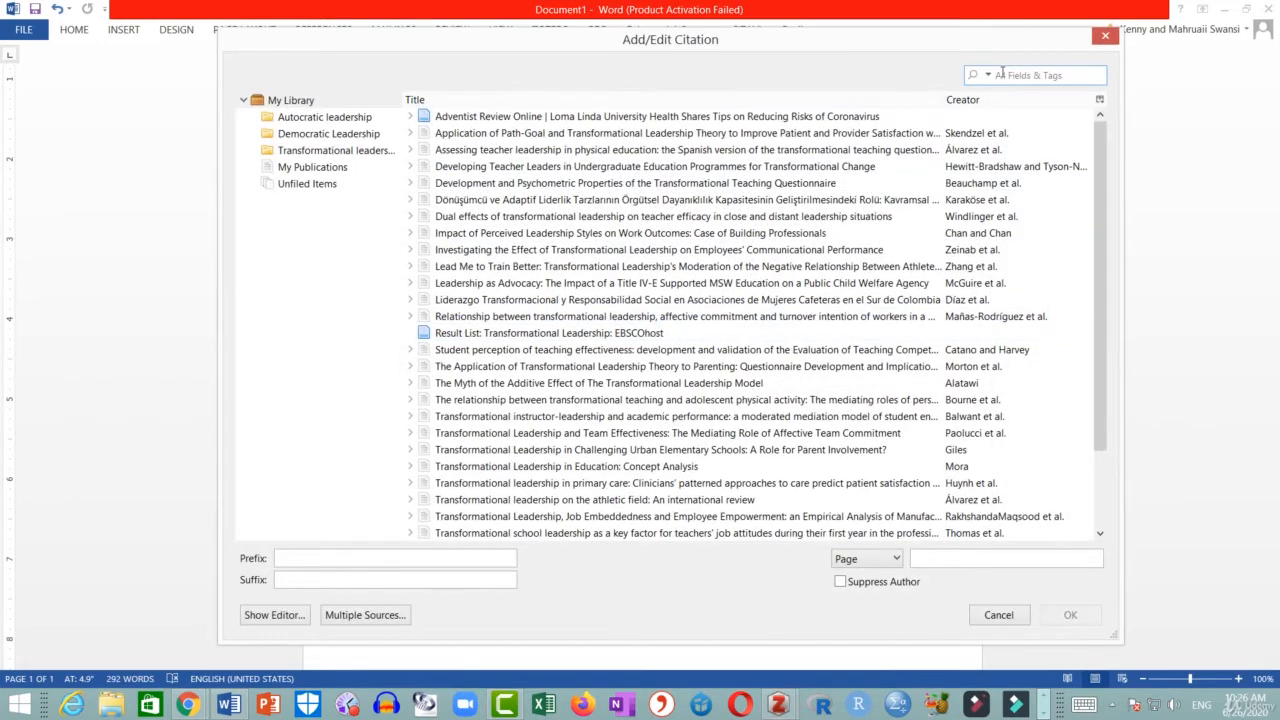
- Find "Transformational Leadership in Education: Concept Analysis" by its author's surname and insert its citation with the author suppressed
type("Mo")
type("ra")
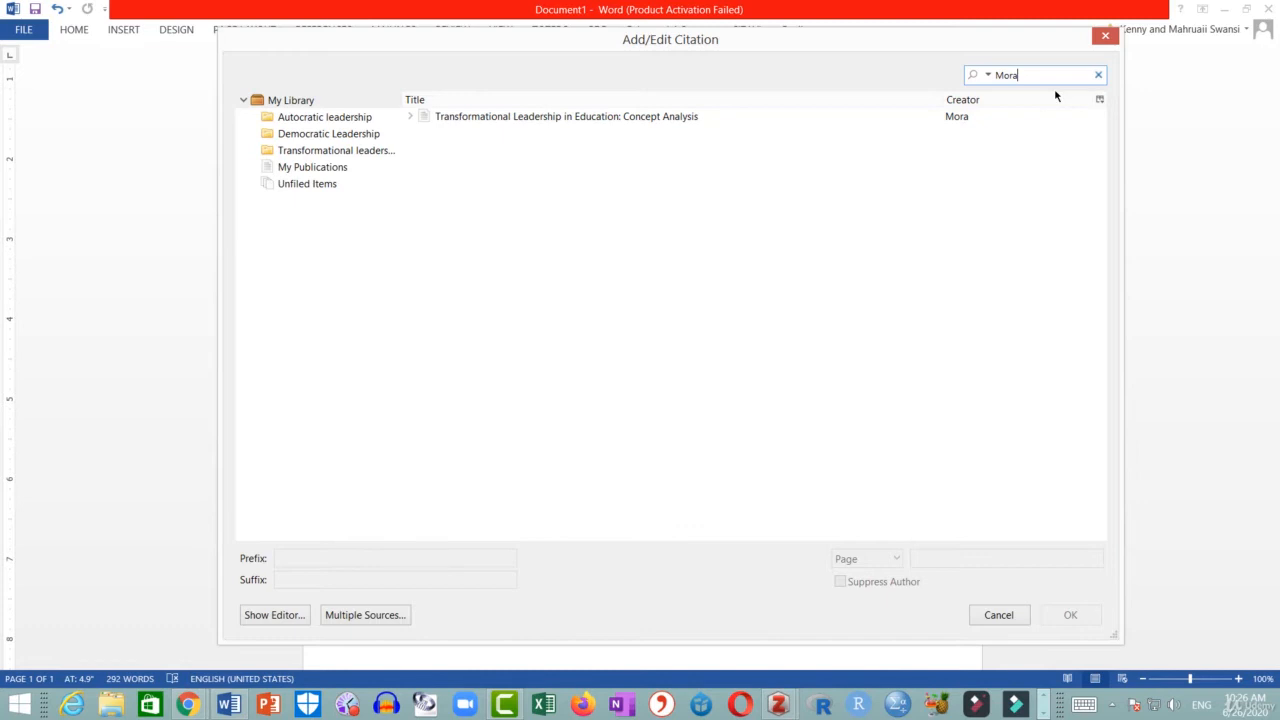
left_click(674, 117)
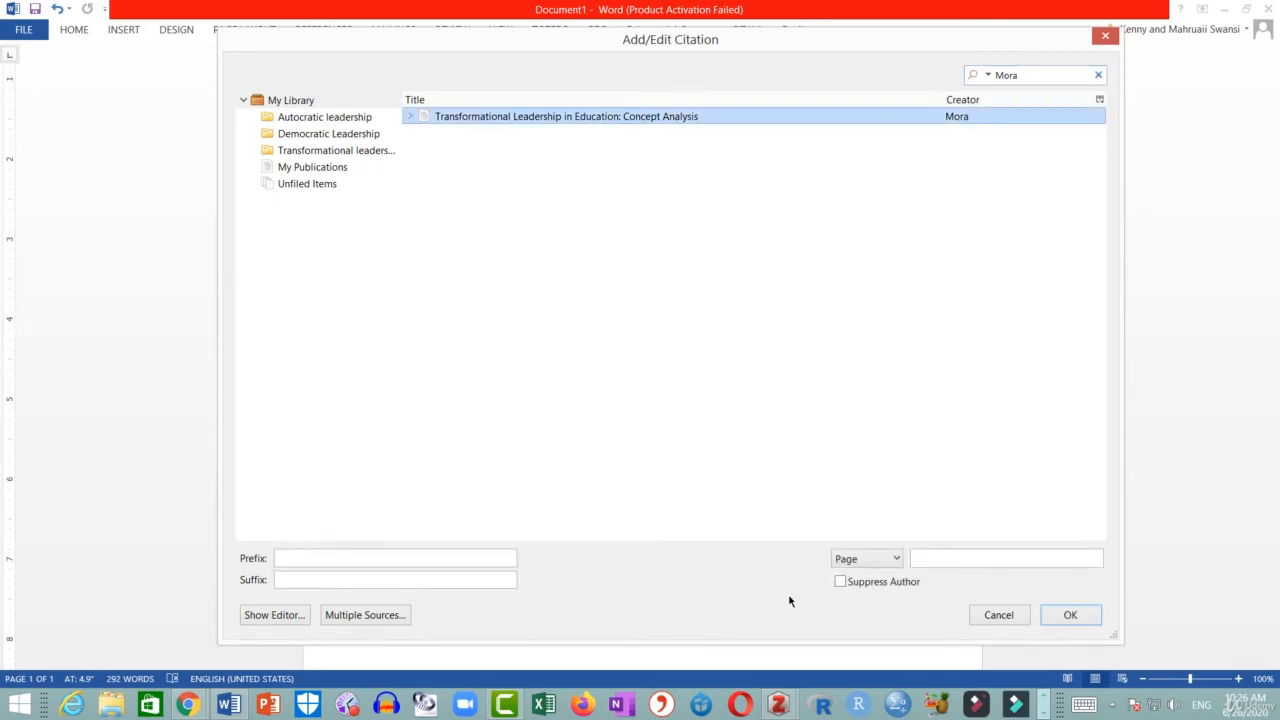
left_click(841, 582)
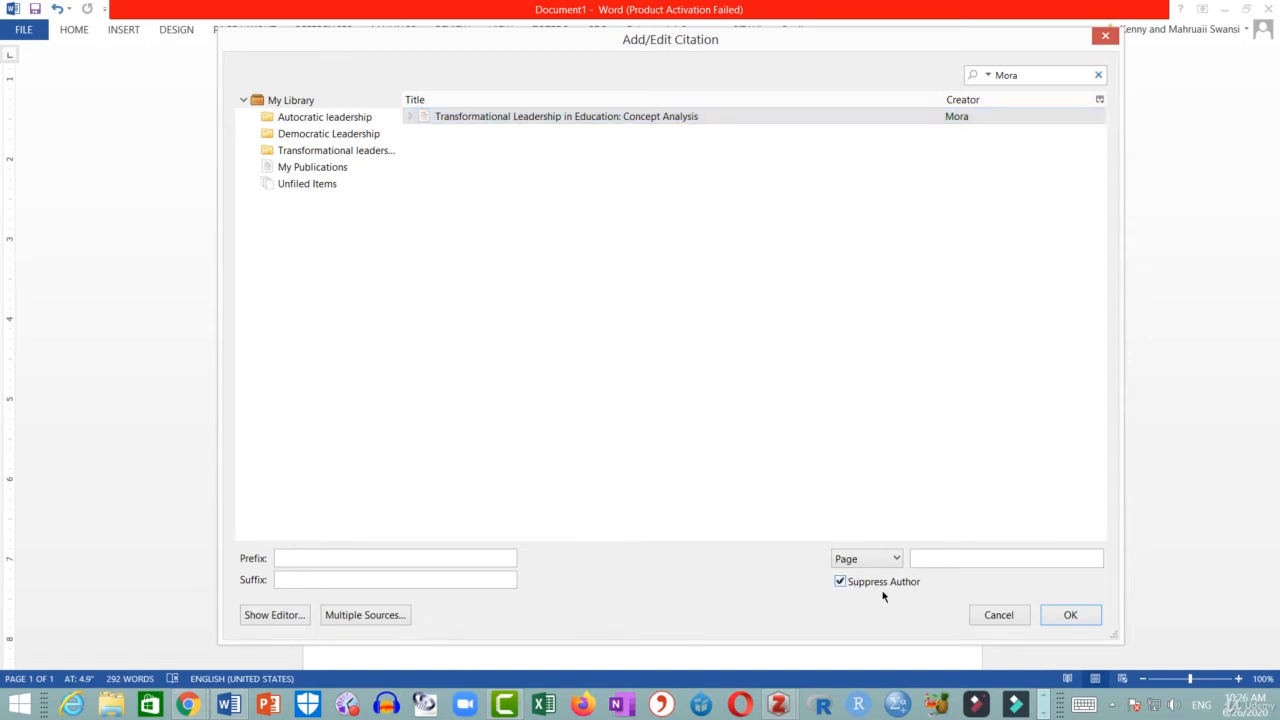
left_click(1070, 618)
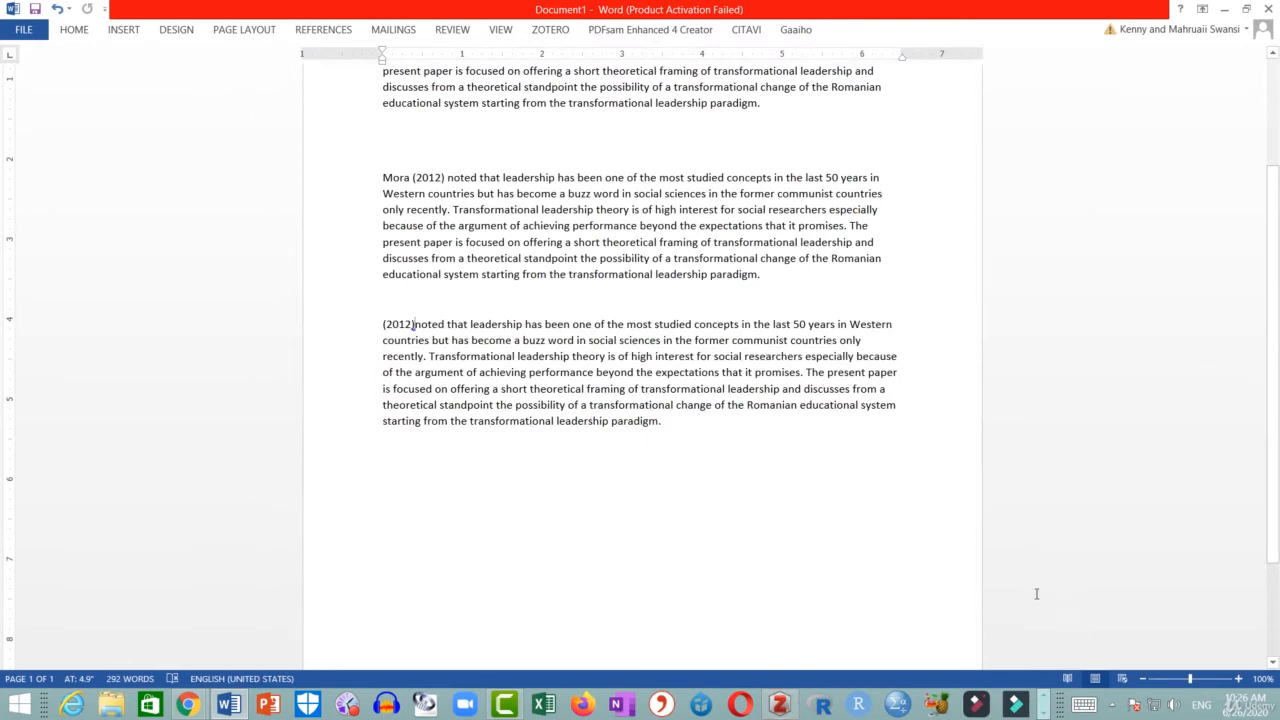
- Write the cited author's surname before the third paragraph's (2012) citation and put a space between the citation and "noted"
left_click(383, 322)
key("Up")
type("Mora")
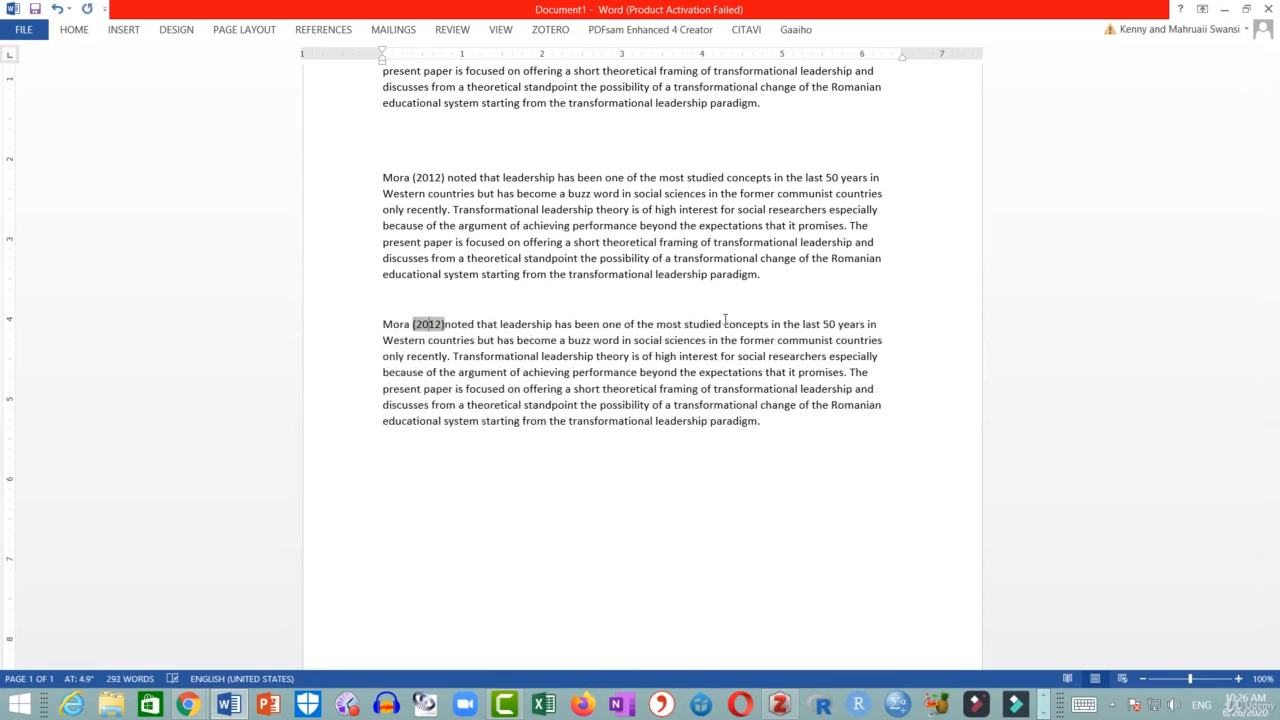
key("Right")
key("Right")
key("Right")
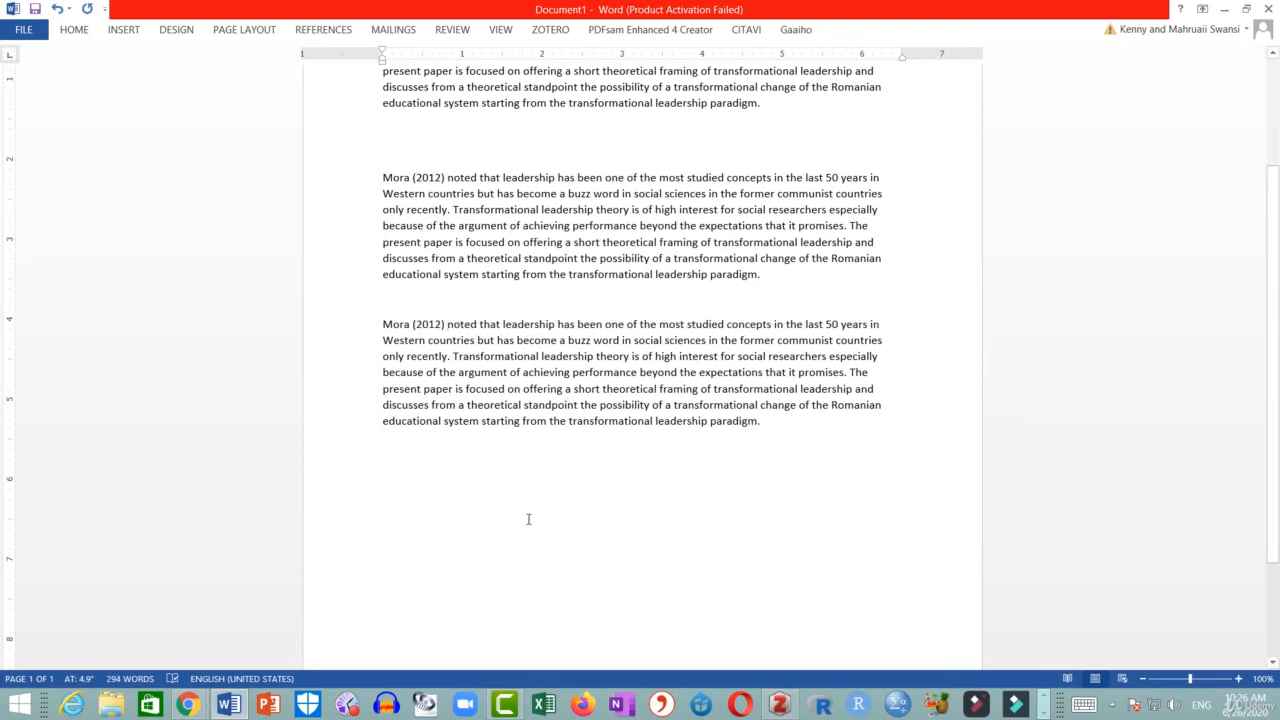
- Copy the third paragraph's text without its author and citation and paste it below as a fourth paragraph
left_click(418, 466)
left_click_drag(449, 325, 700, 440)
right_click(688, 390)
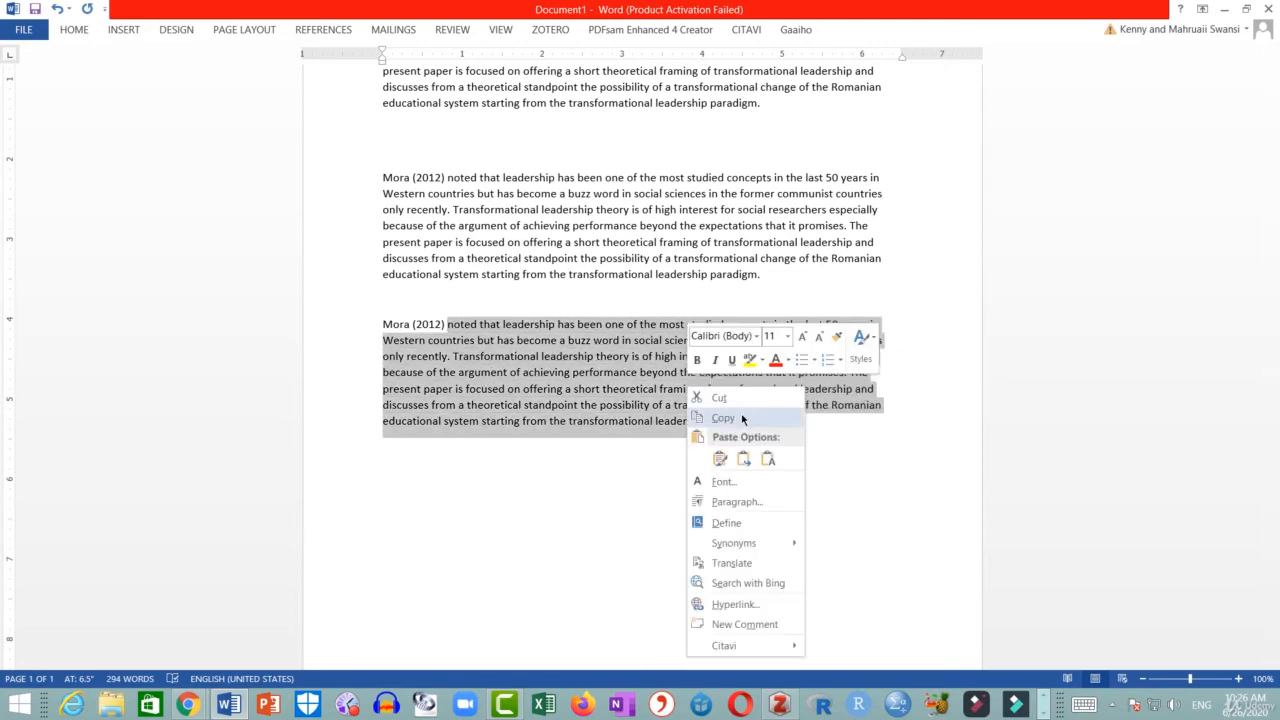
left_click(740, 418)
left_click(482, 474)
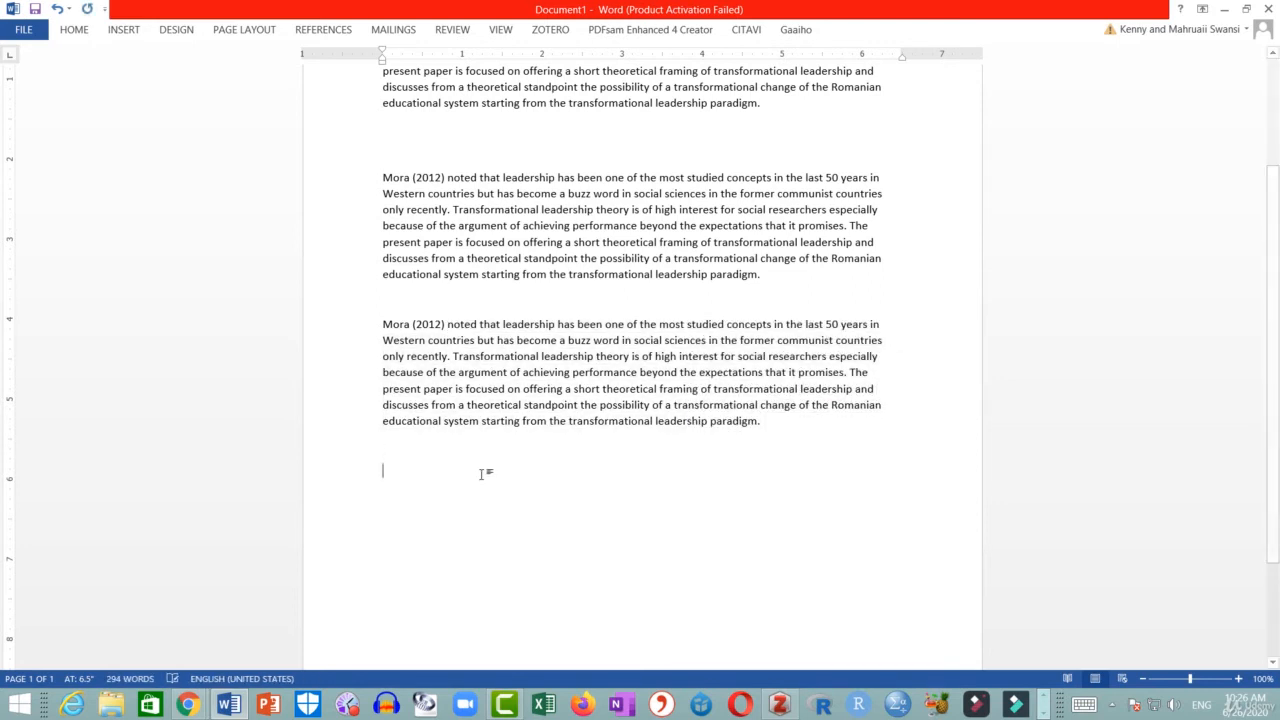
key("ctrl+v")
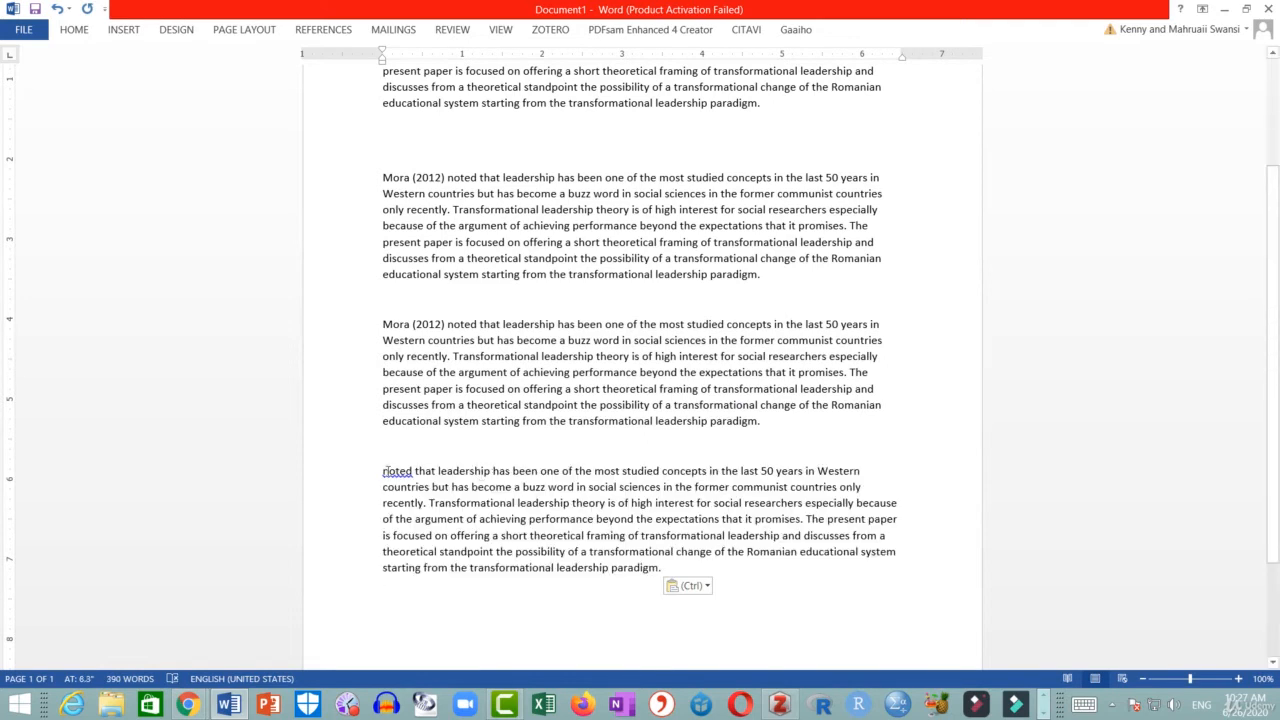
- Start a Zotero citation before the fourth paragraph, search "Transylvanian", and pick "Transformational Leadership in Education: Concept Analysis"
left_click(384, 471)
left_click(548, 30)
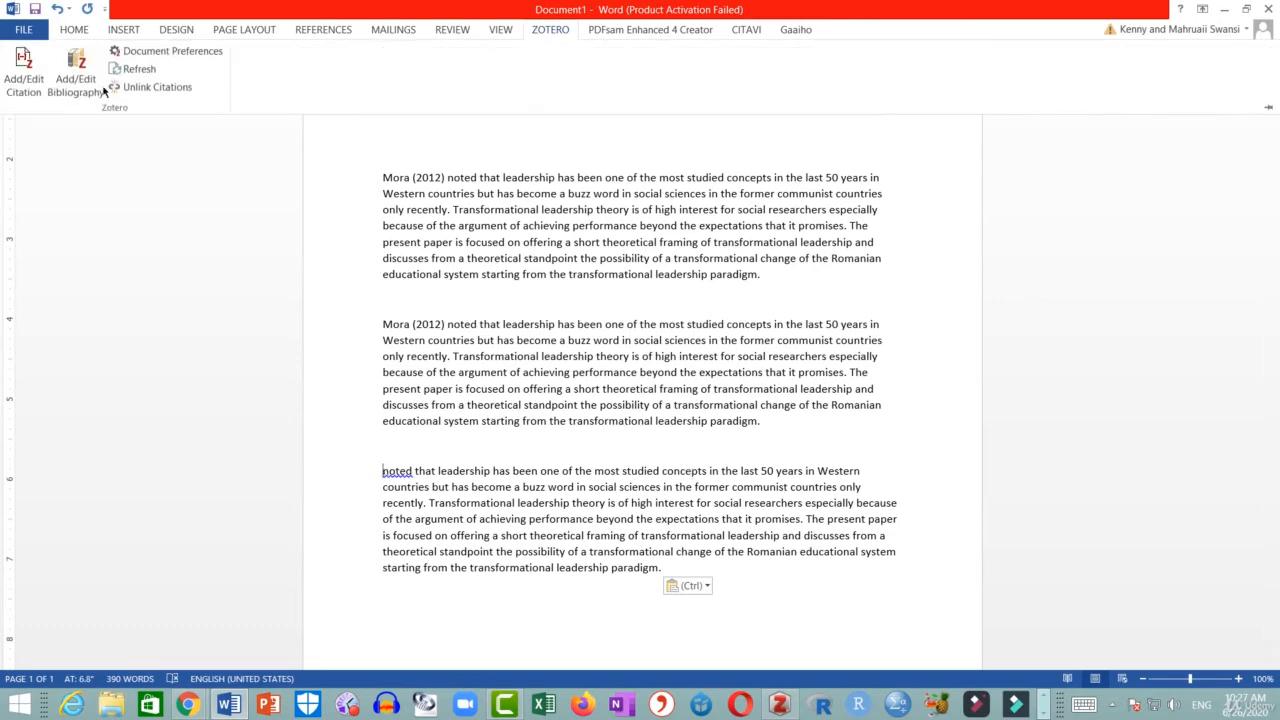
left_click(40, 85)
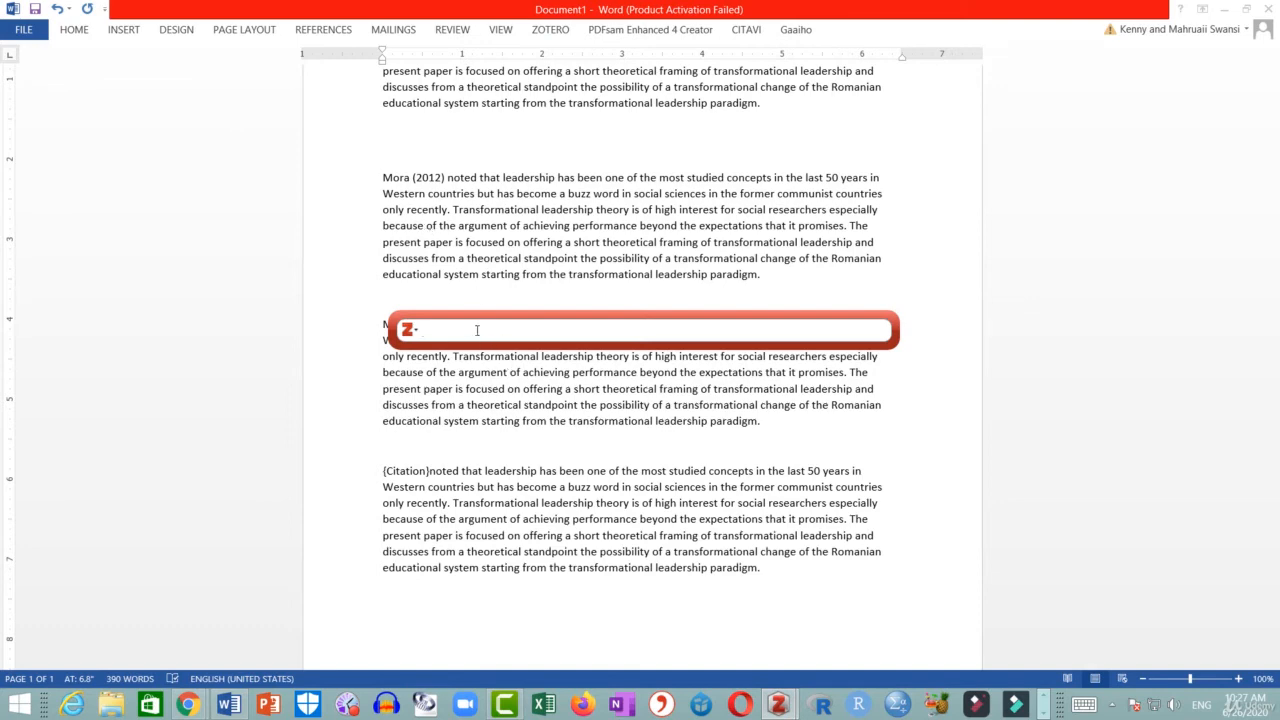
type("Trans")
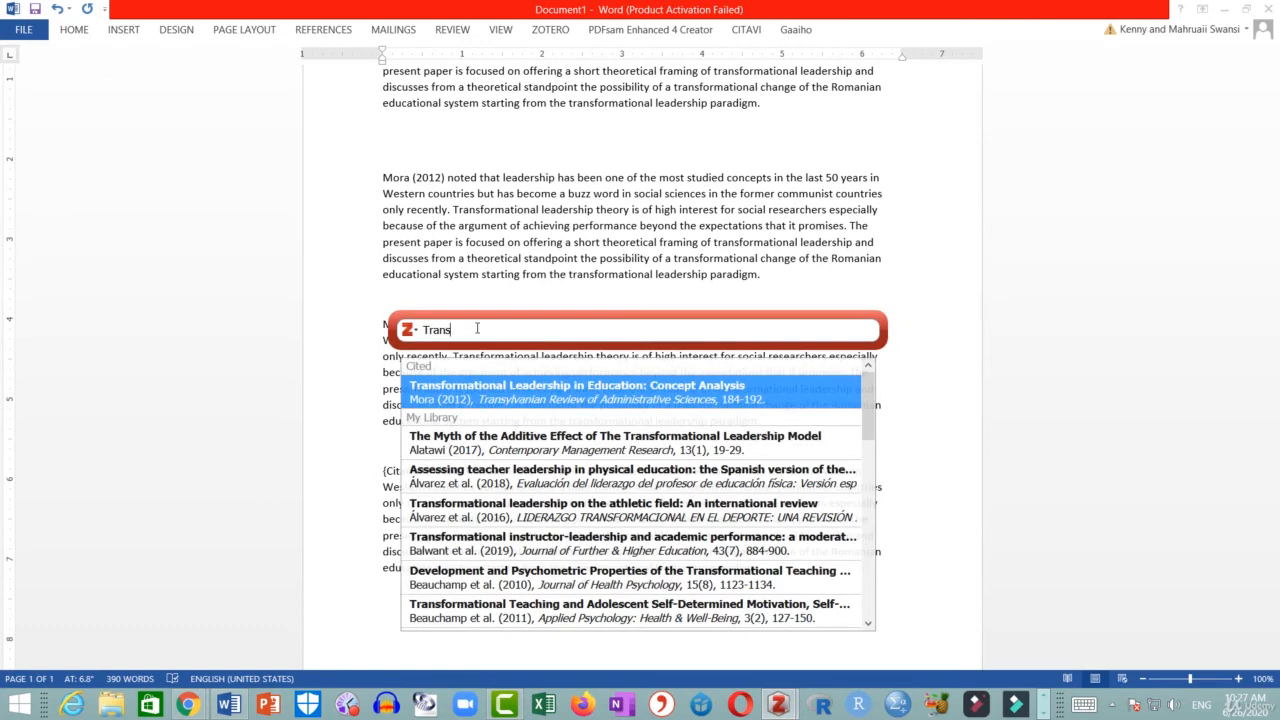
type("ylvanian")
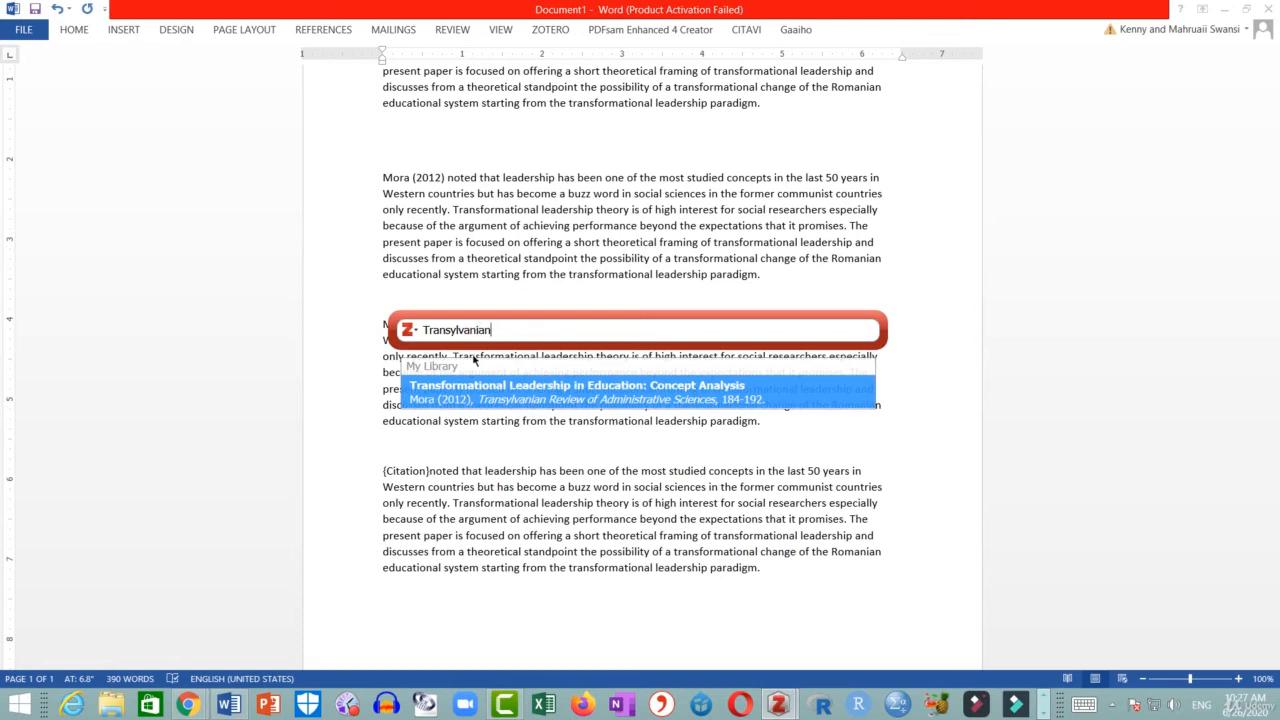
left_click(473, 396)
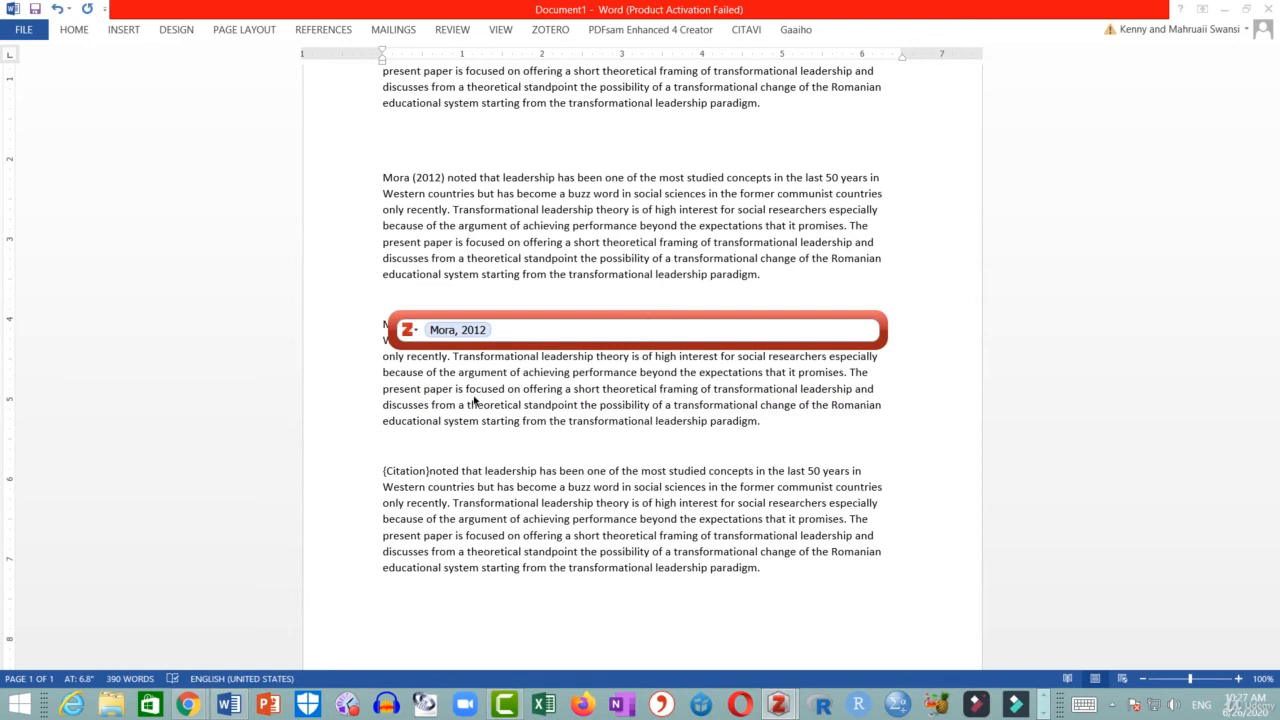
- Suppress the author in the picked source's options and insert the year-only citation before the fourth paragraph
left_click(457, 330)
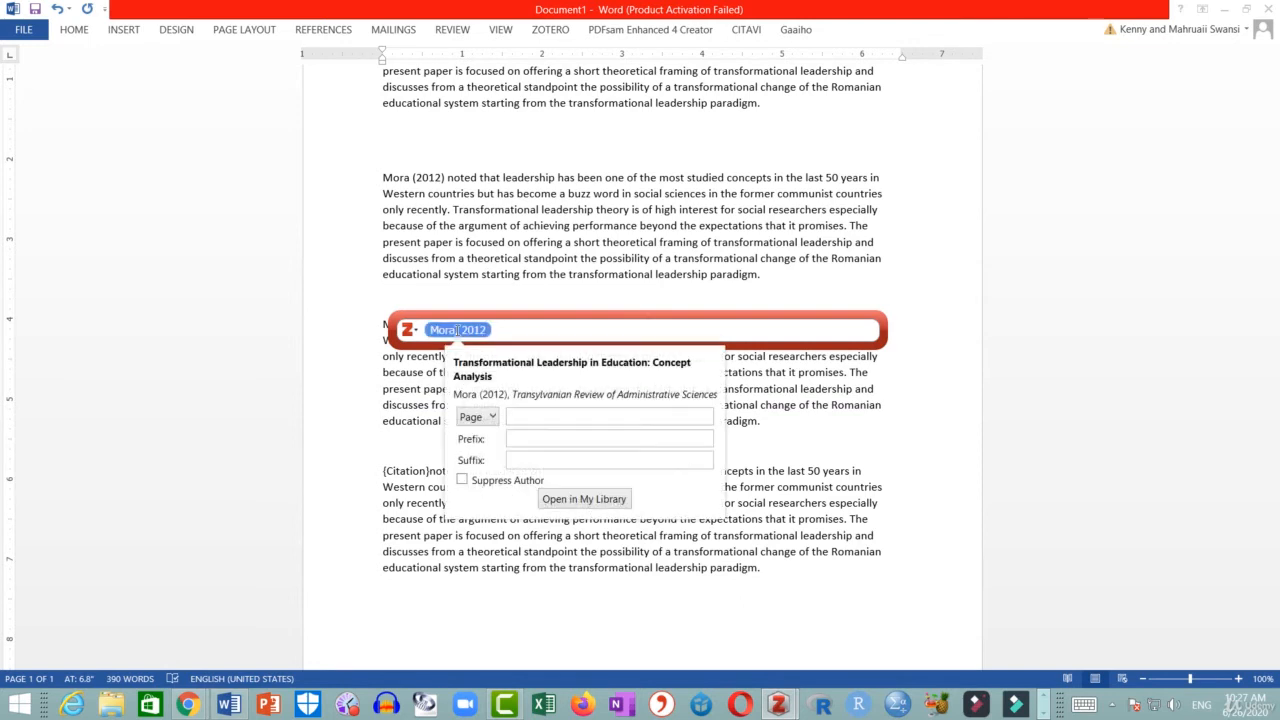
left_click(499, 482)
key("Return")
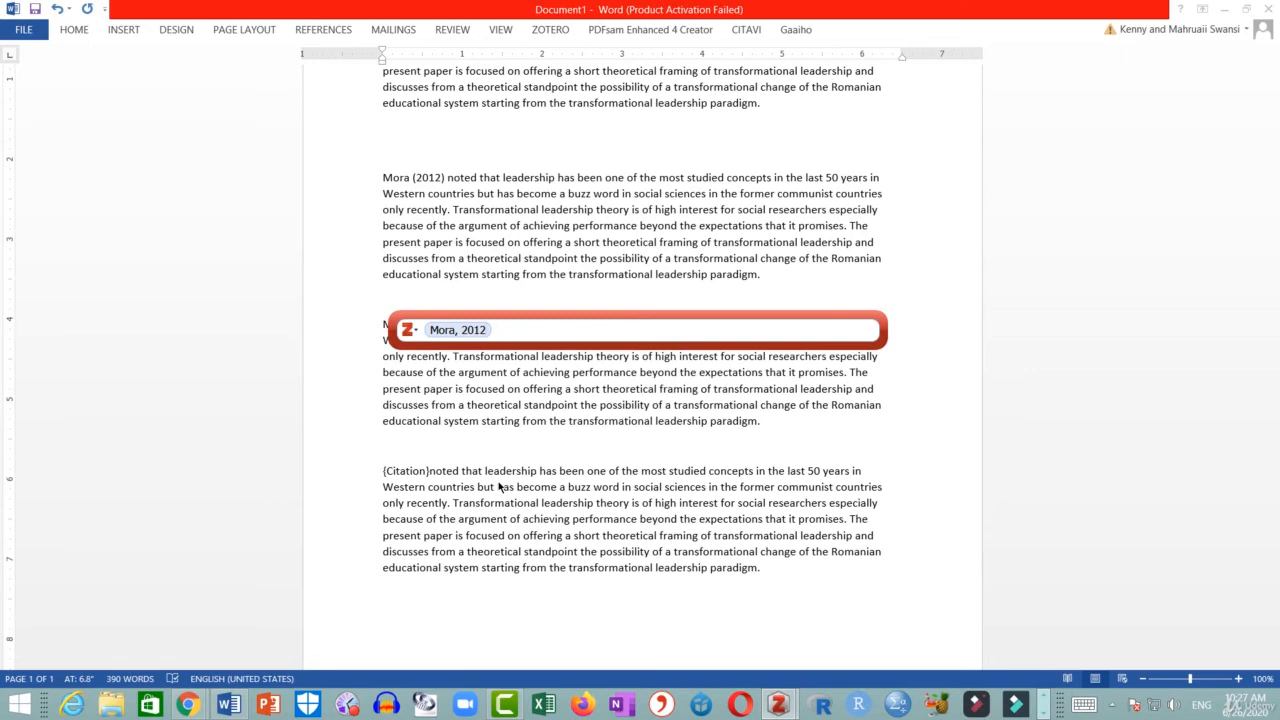
key("Return")
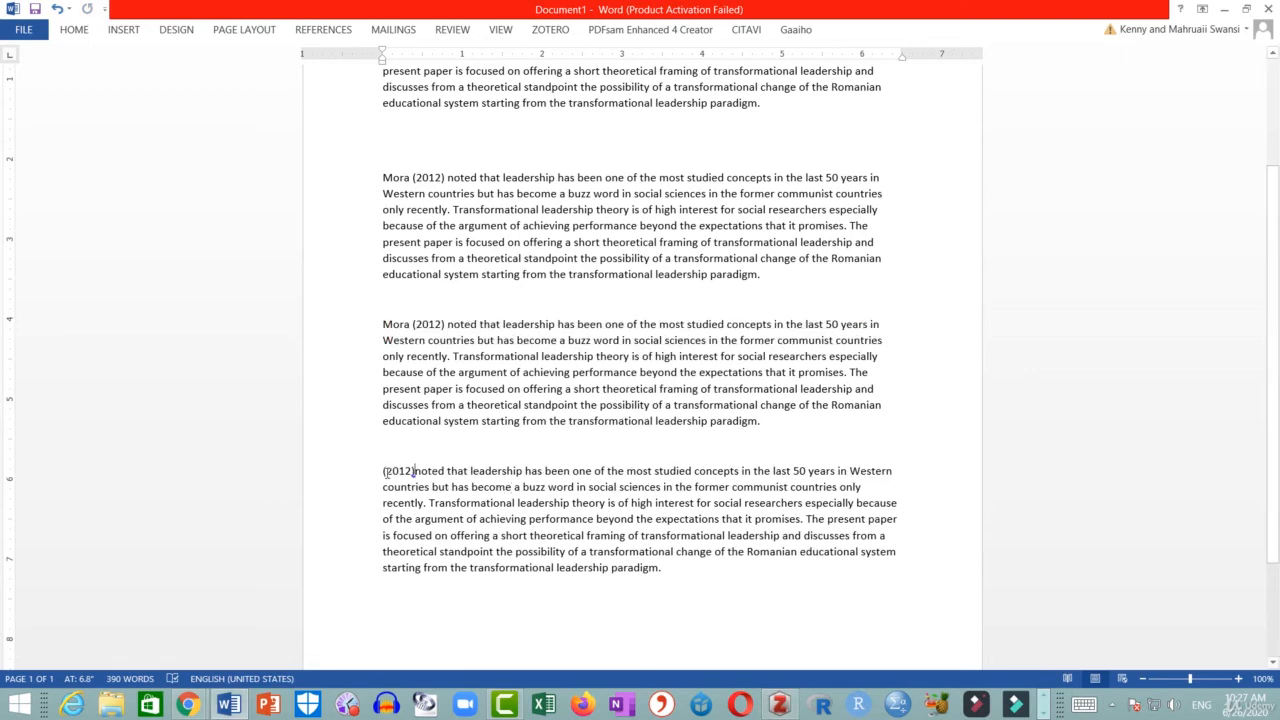
- Write the cited author's surname before the fourth paragraph's (2012) citation and add a space after the citation
left_click(387, 472)
type("Mora")
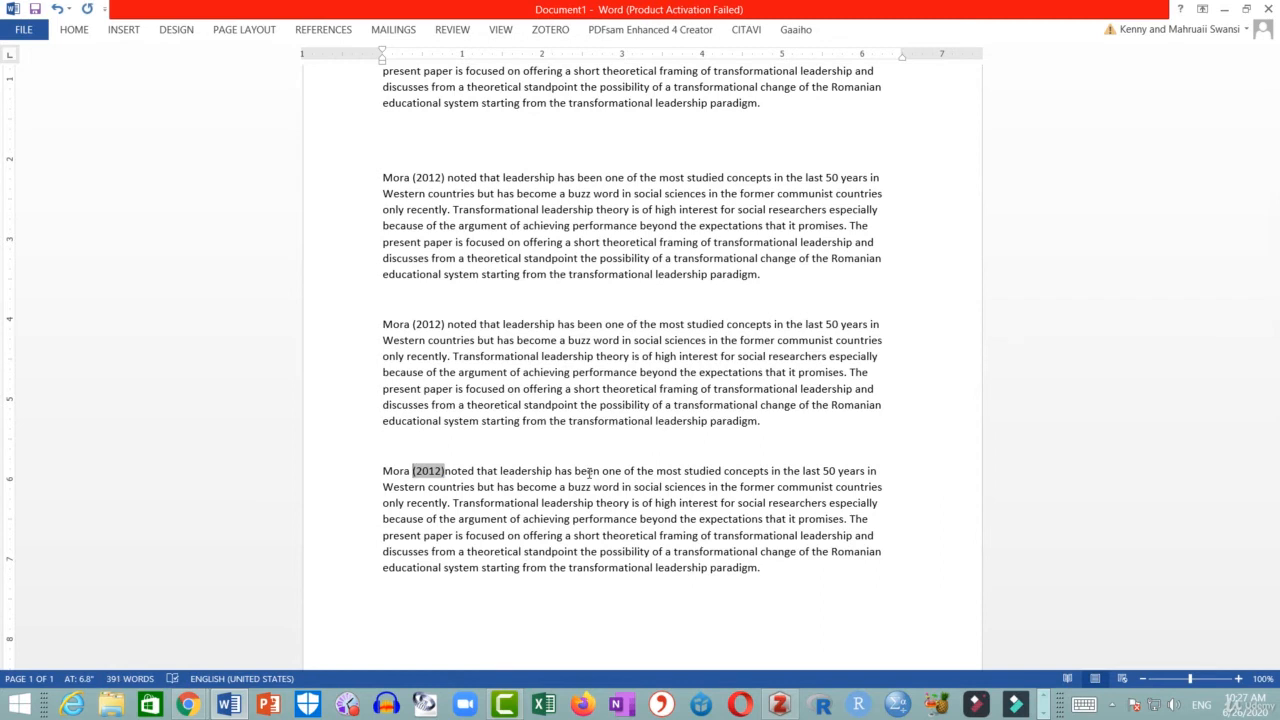
key("Right")
key("Right")
key("Right")
key("Right")
- Delete the empty lines between the first and second paragraphs
left_click(534, 130)
key("Delete")
key("Delete")
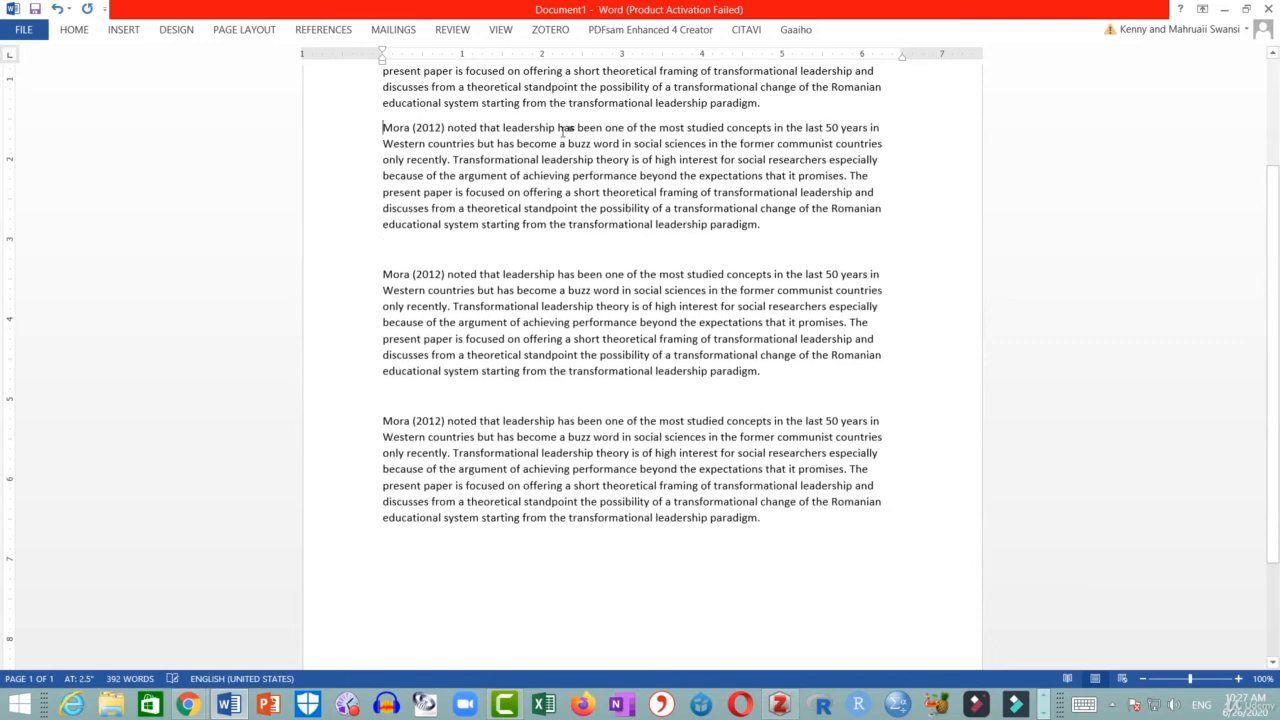
- Copy the fourth paragraph's text without its author and citation and paste it beneath as a fifth paragraph
scroll(531, 523, "down", 3)
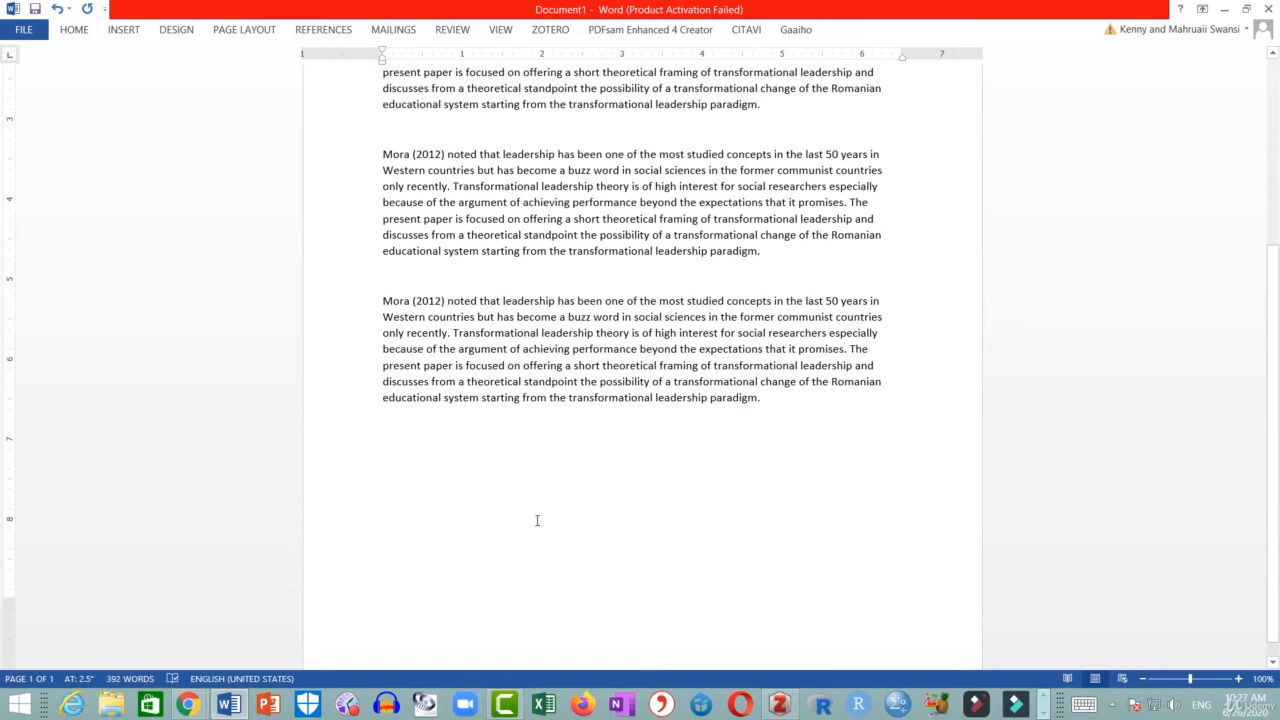
scroll(537, 520, "down", 1)
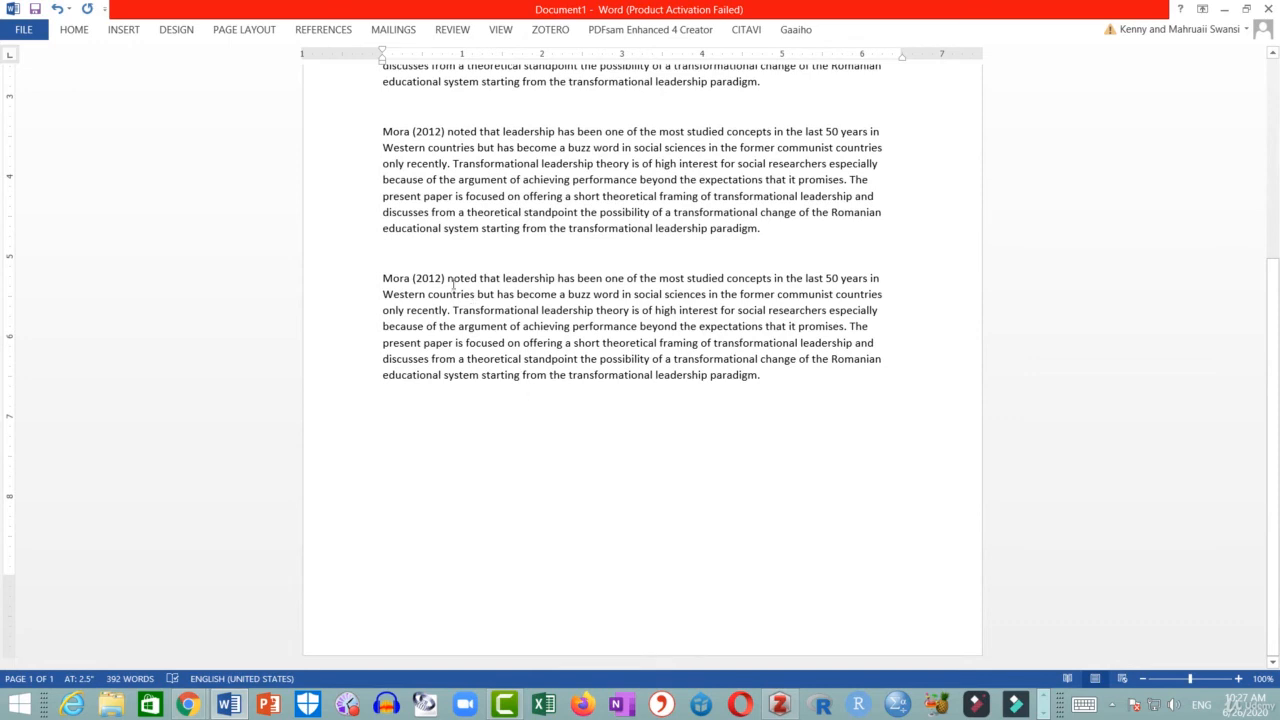
left_click_drag(446, 279, 768, 375)
right_click(578, 355)
left_click(598, 383)
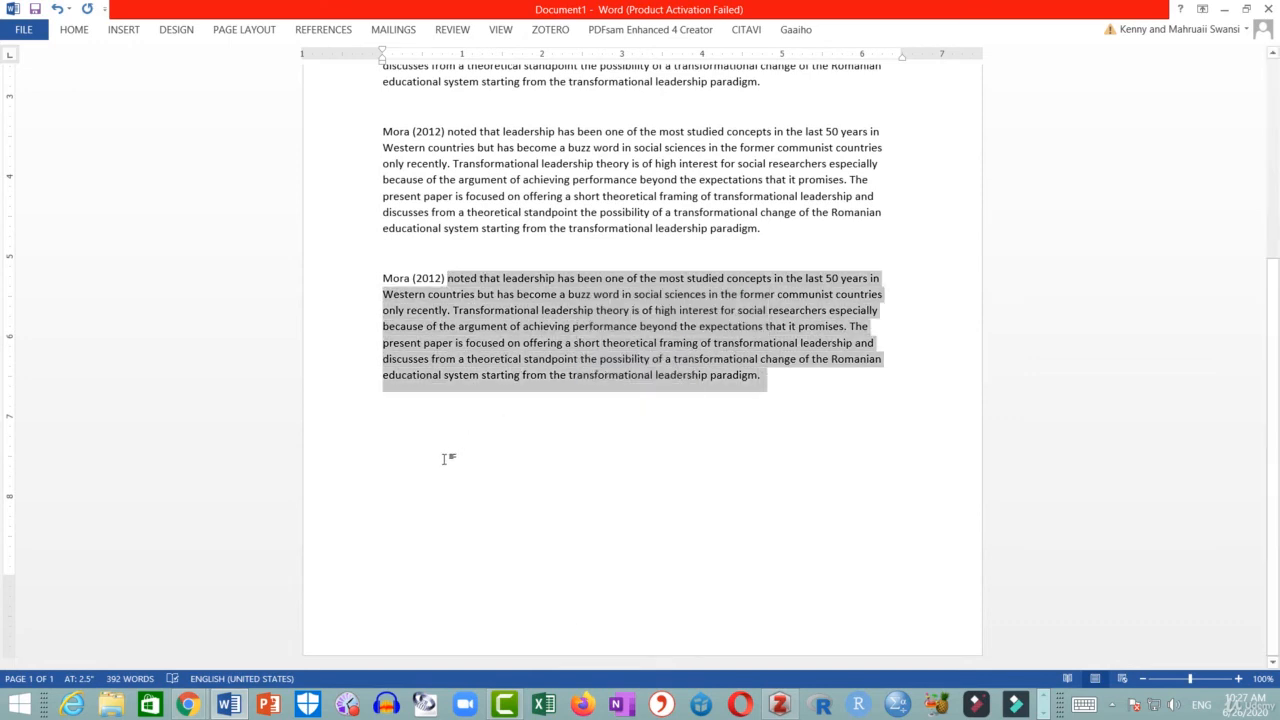
left_click(441, 461)
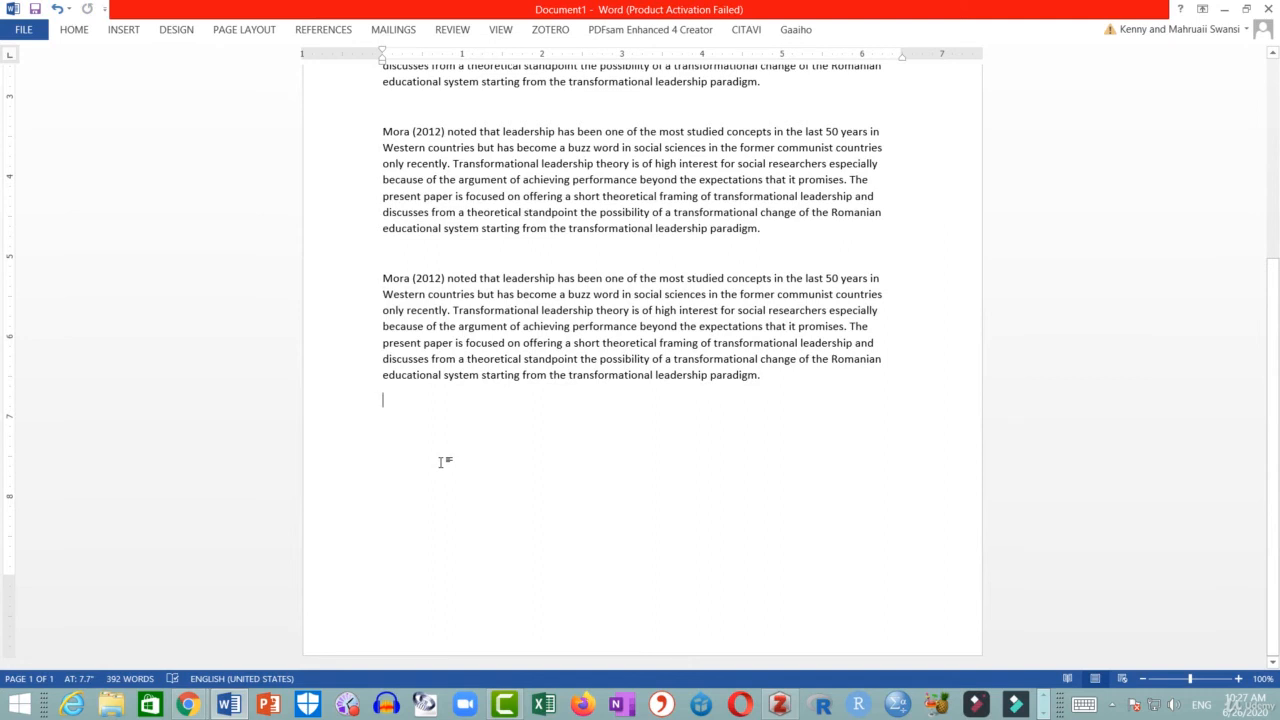
key("ctrl+v")
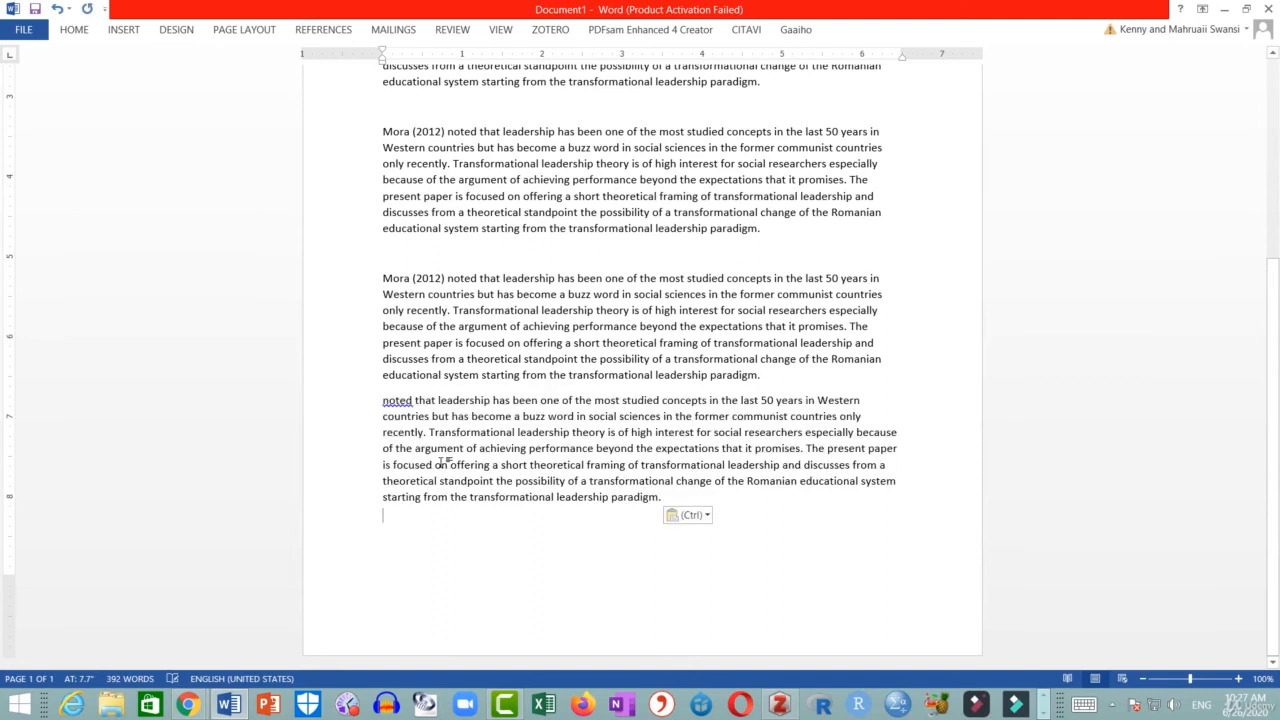
- Start a Zotero citation before the fifth paragraph, search "2012", and pick the already cited "Transformational Leadership in Education: Concept Analysis"
left_click(381, 401)
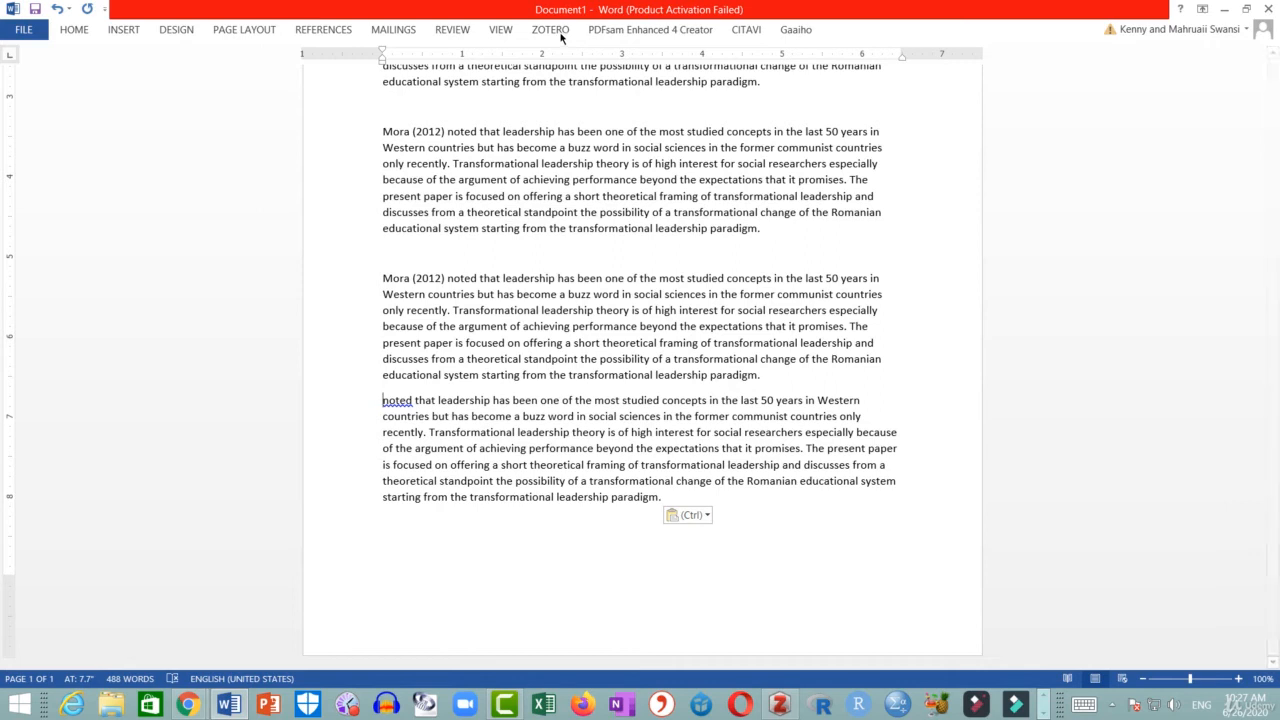
left_click(558, 34)
left_click(32, 85)
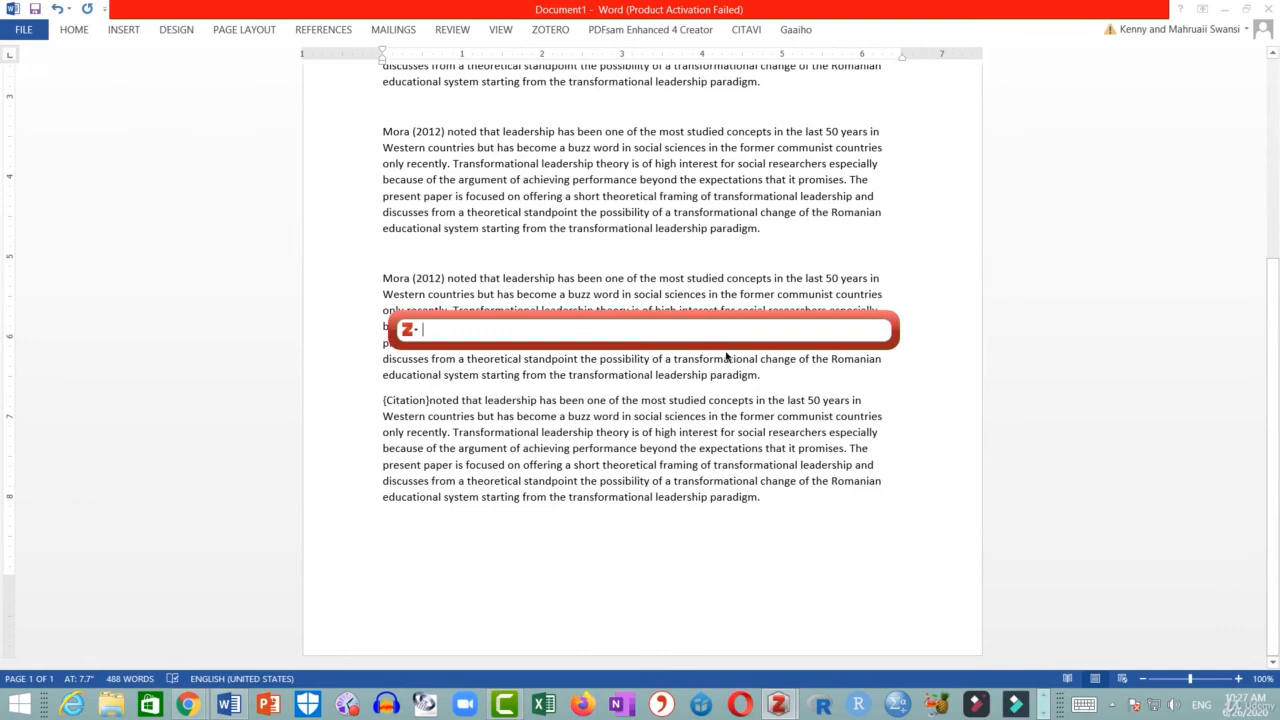
type("2012")
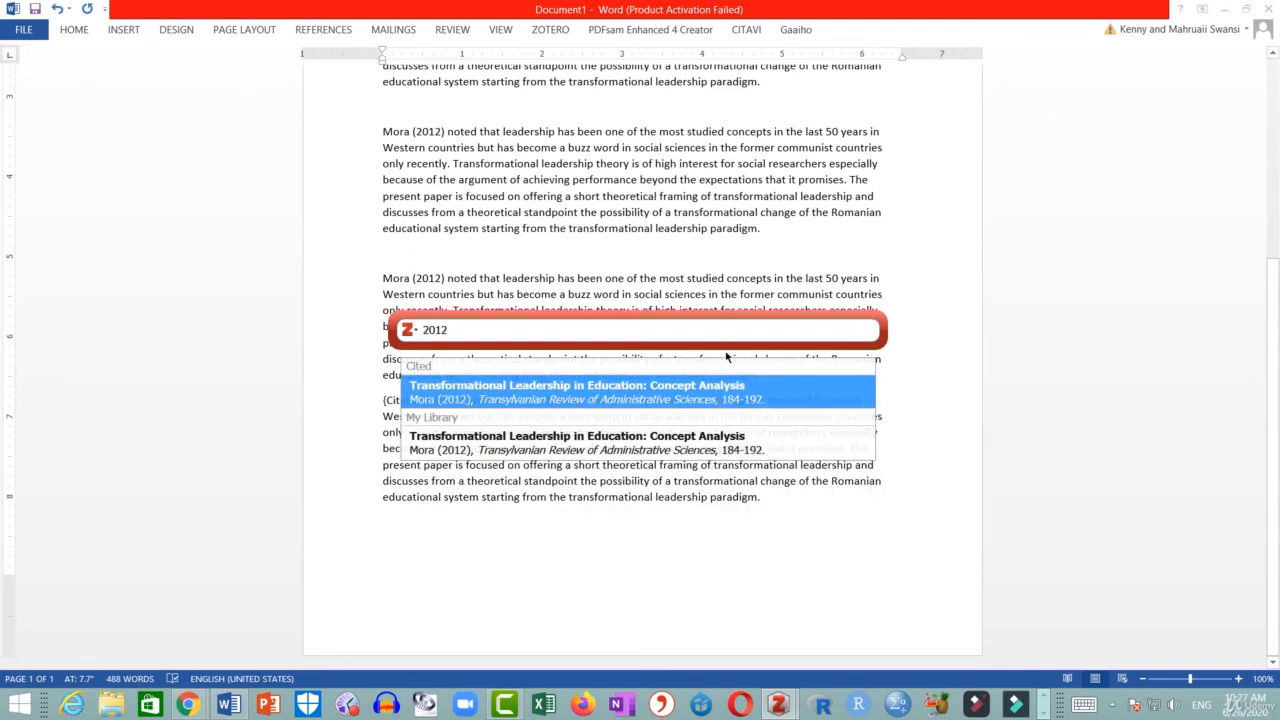
left_click(564, 400)
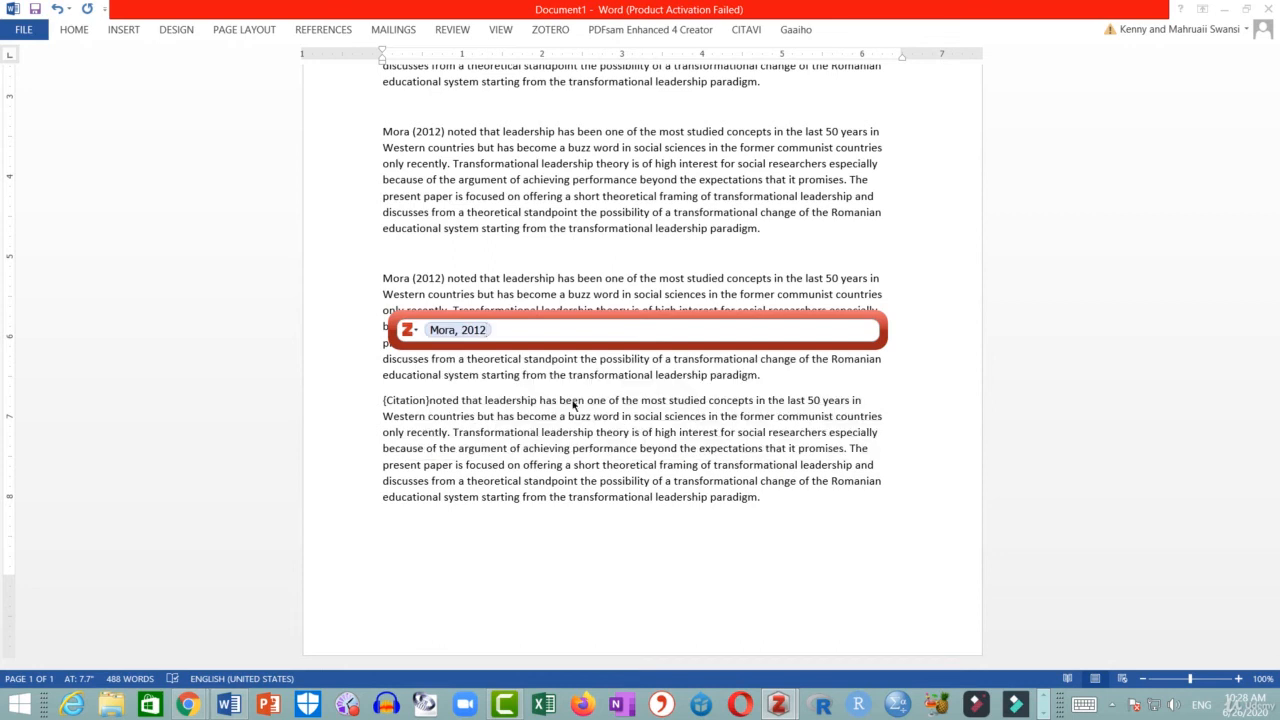
- Suppress the author in the options of the source picked for the fifth paragraph's citation
left_click(459, 330)
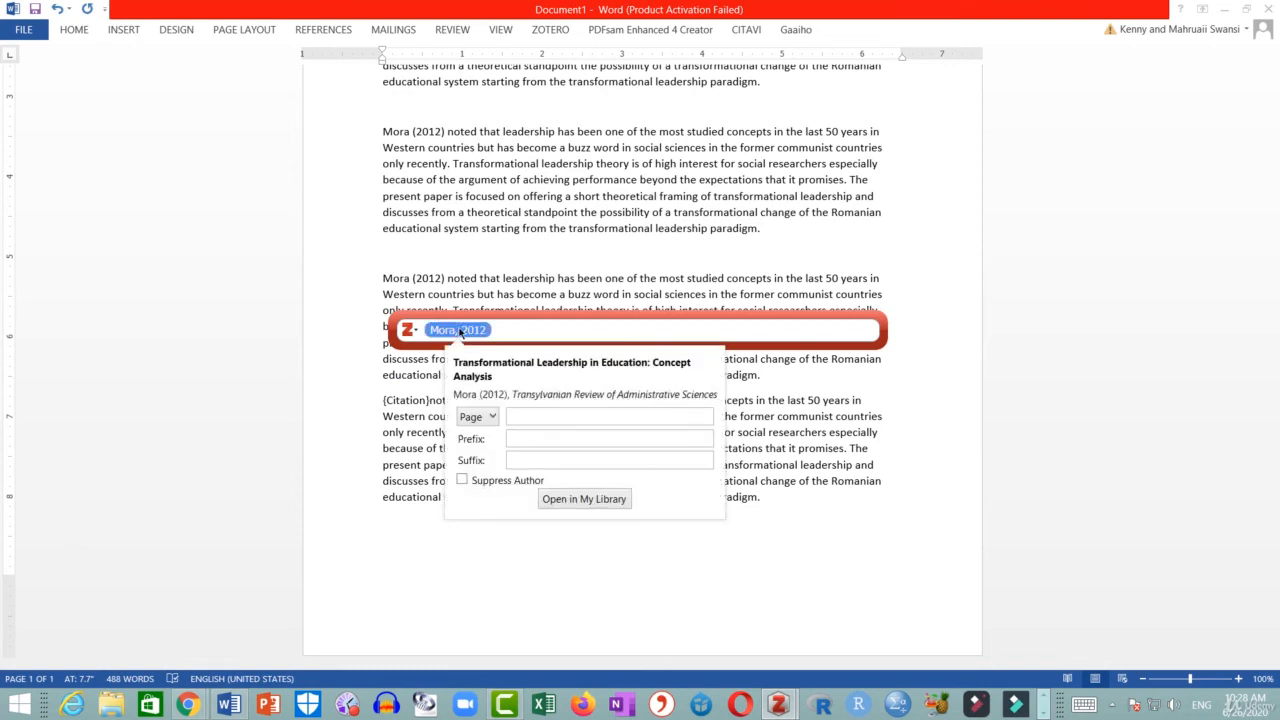
left_click(497, 485)
left_click(848, 505)
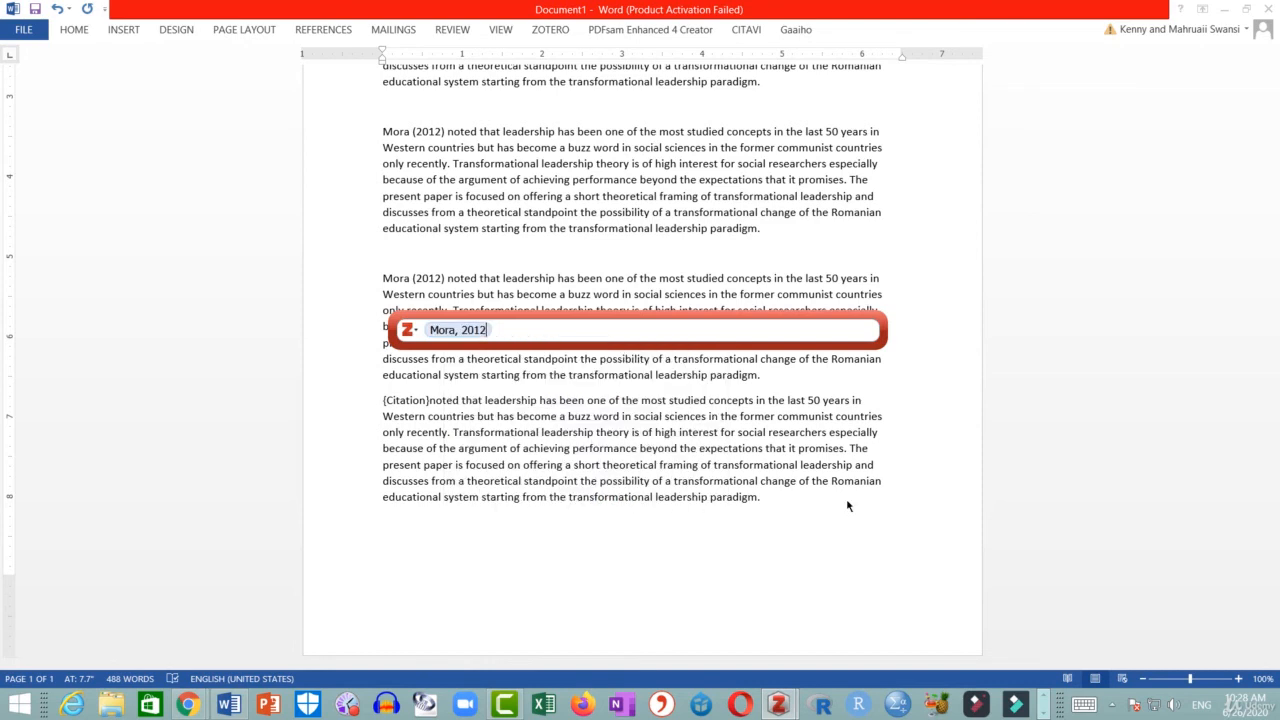
- Insert the author-suppressed citation and write the author's surname in front of it at the start of the fifth paragraph
key("Return")
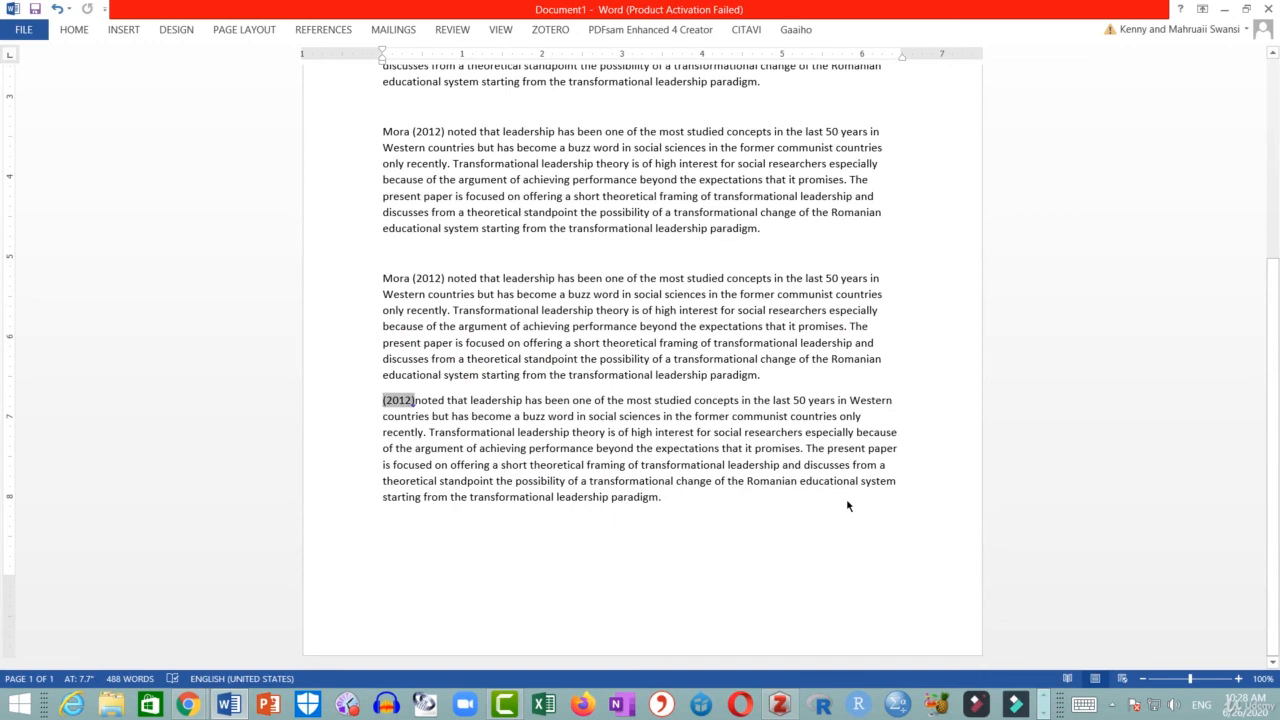
type("Mora")
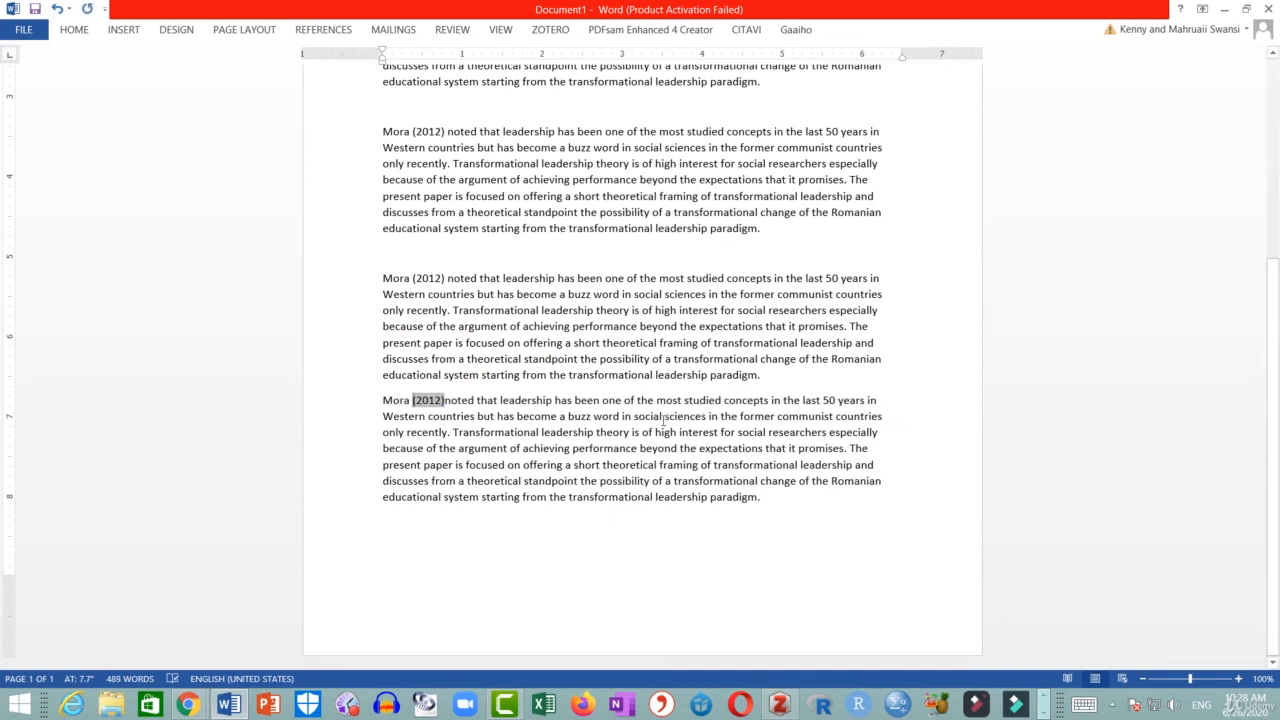
- Add the heading "REFERENCE" beneath the fifth paragraph, followed by an empty line
left_click(765, 497)
key("Return")
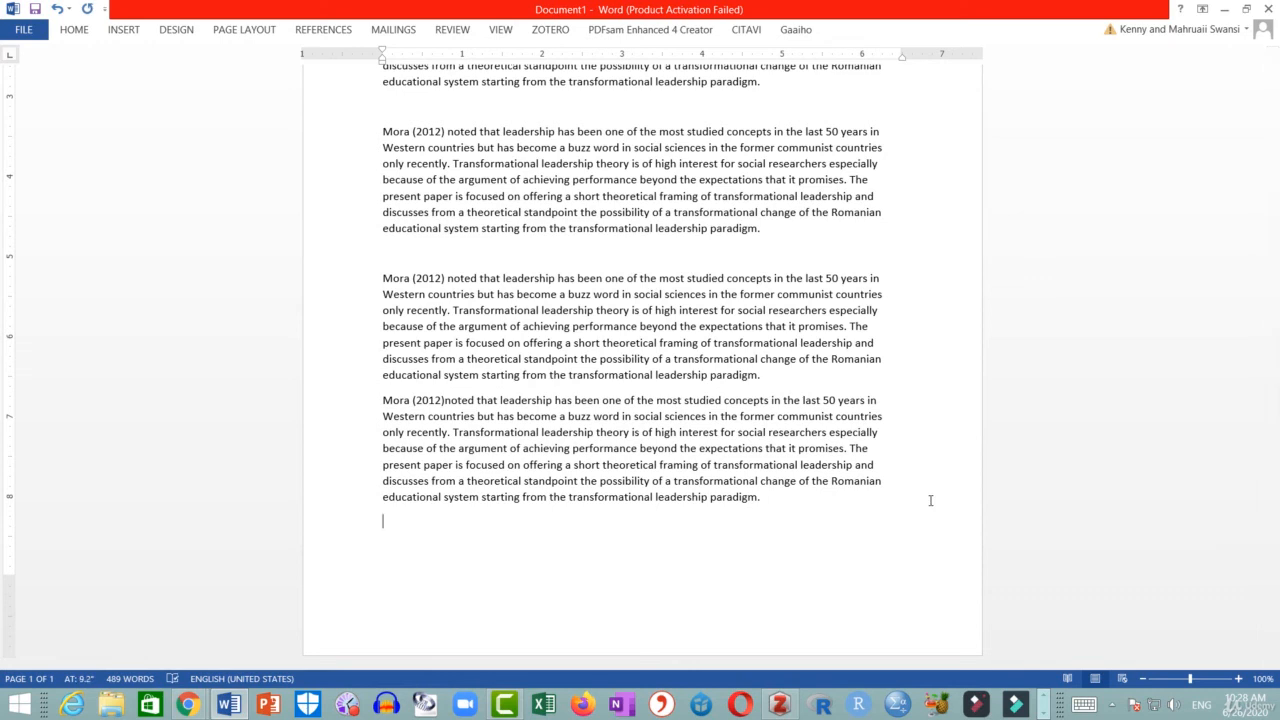
type("REFERENCE")
key("Return")
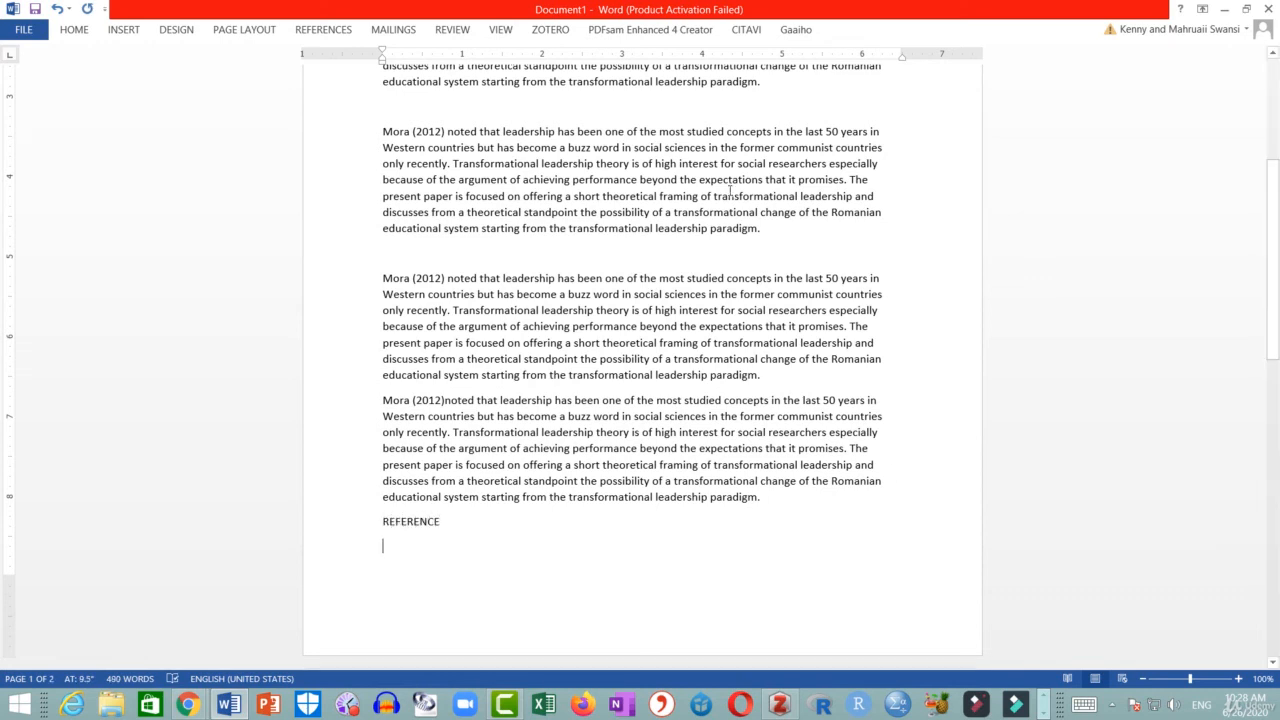
- Delete the empty lines above and below the third paragraph
left_click(425, 108)
key("Delete")
left_click(391, 226)
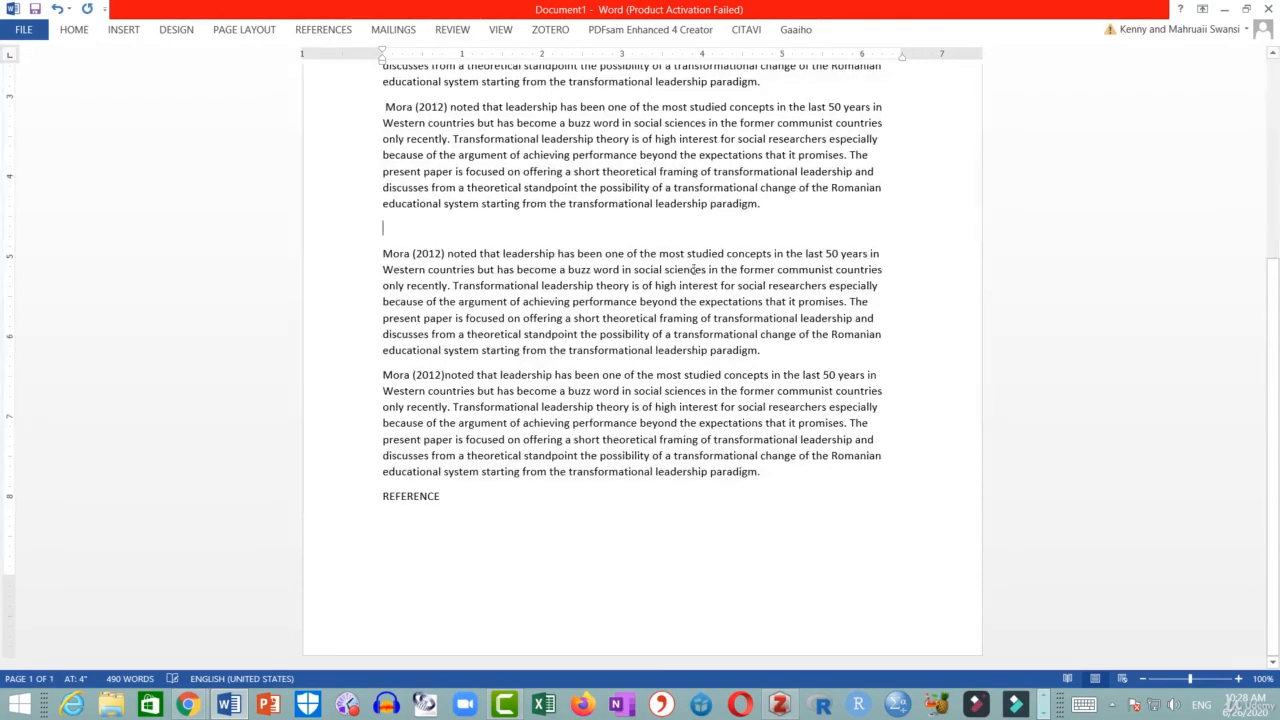
key("Delete")
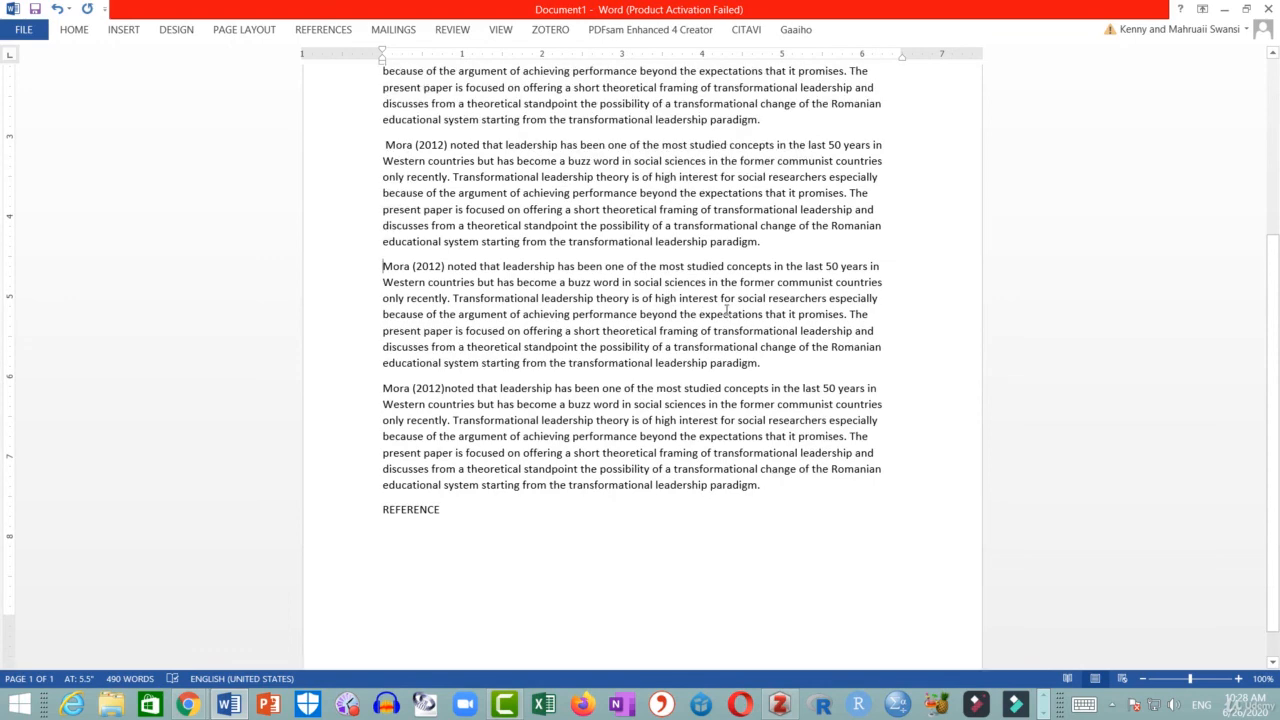
- Insert a Zotero bibliography on the empty line beneath the "REFERENCE" heading
left_click(405, 540)
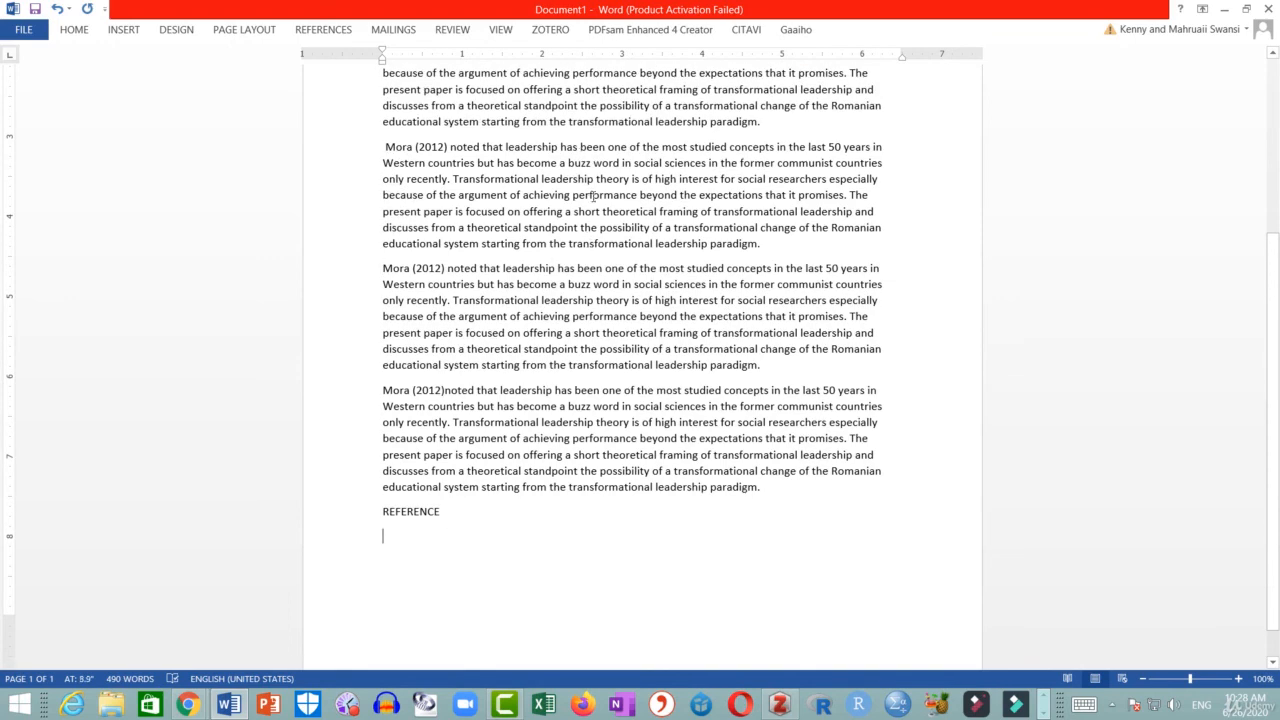
scroll(593, 195, "down", 2)
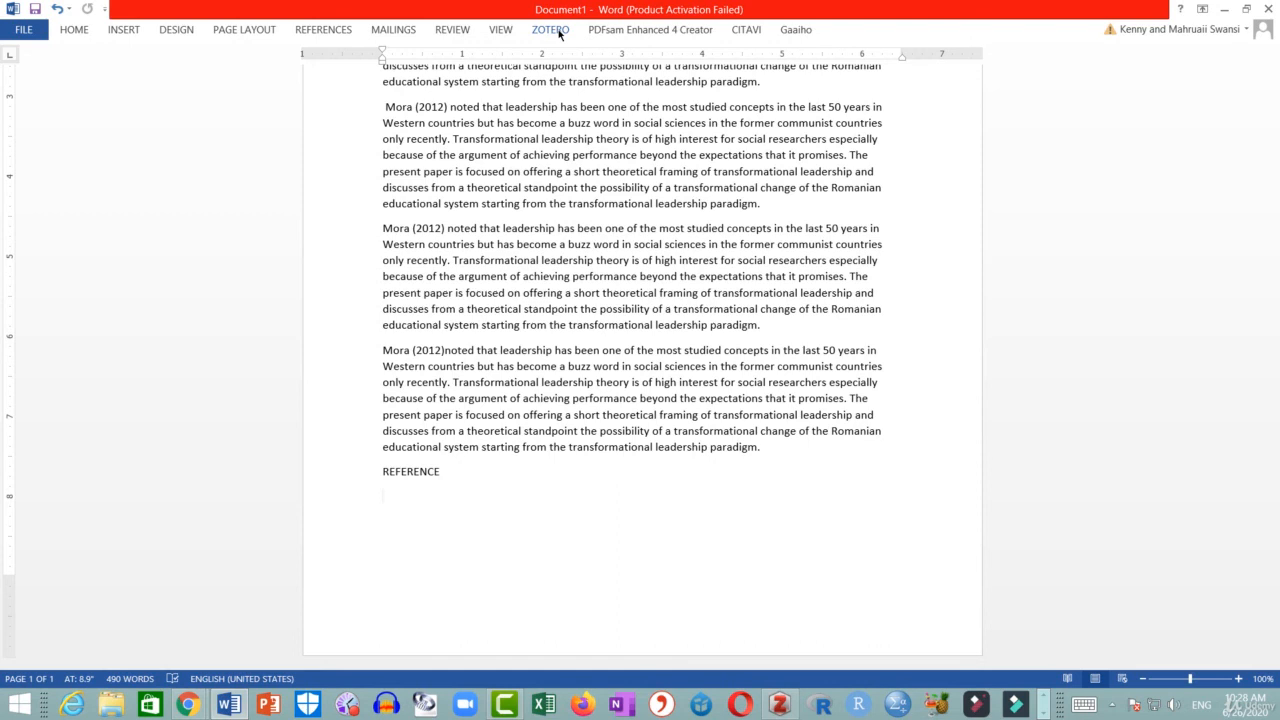
left_click(550, 30)
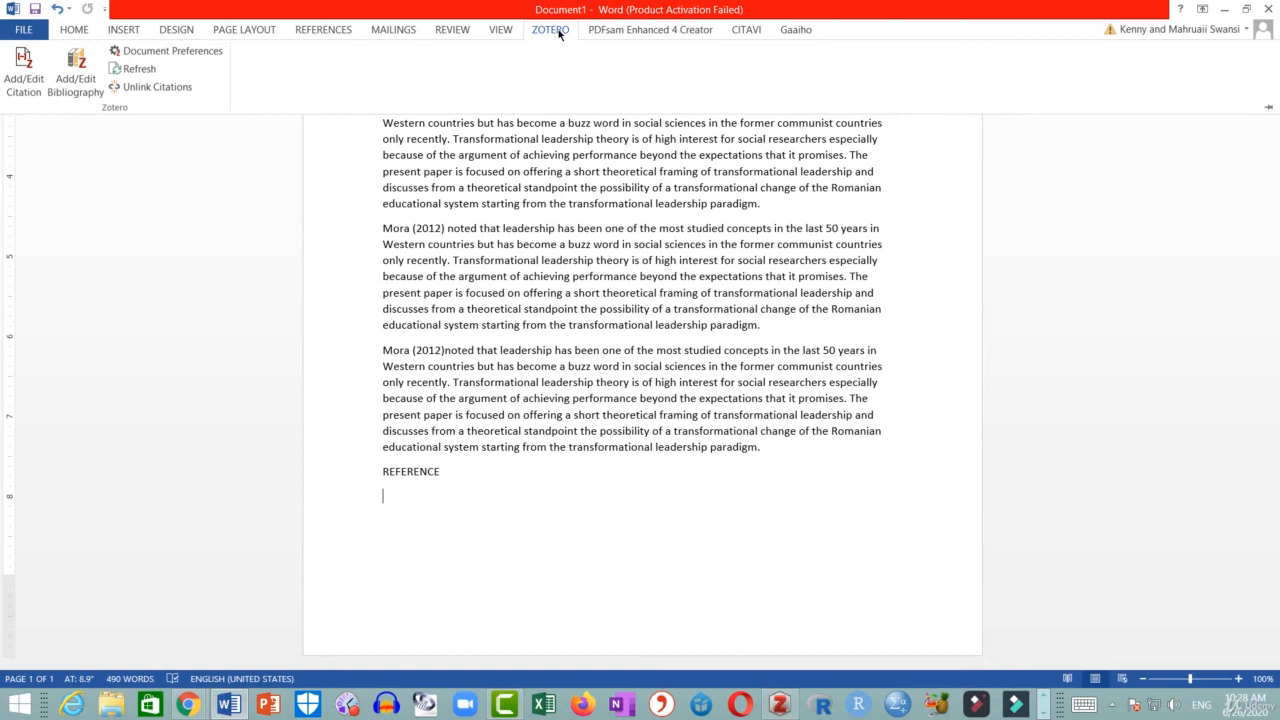
left_click(73, 79)
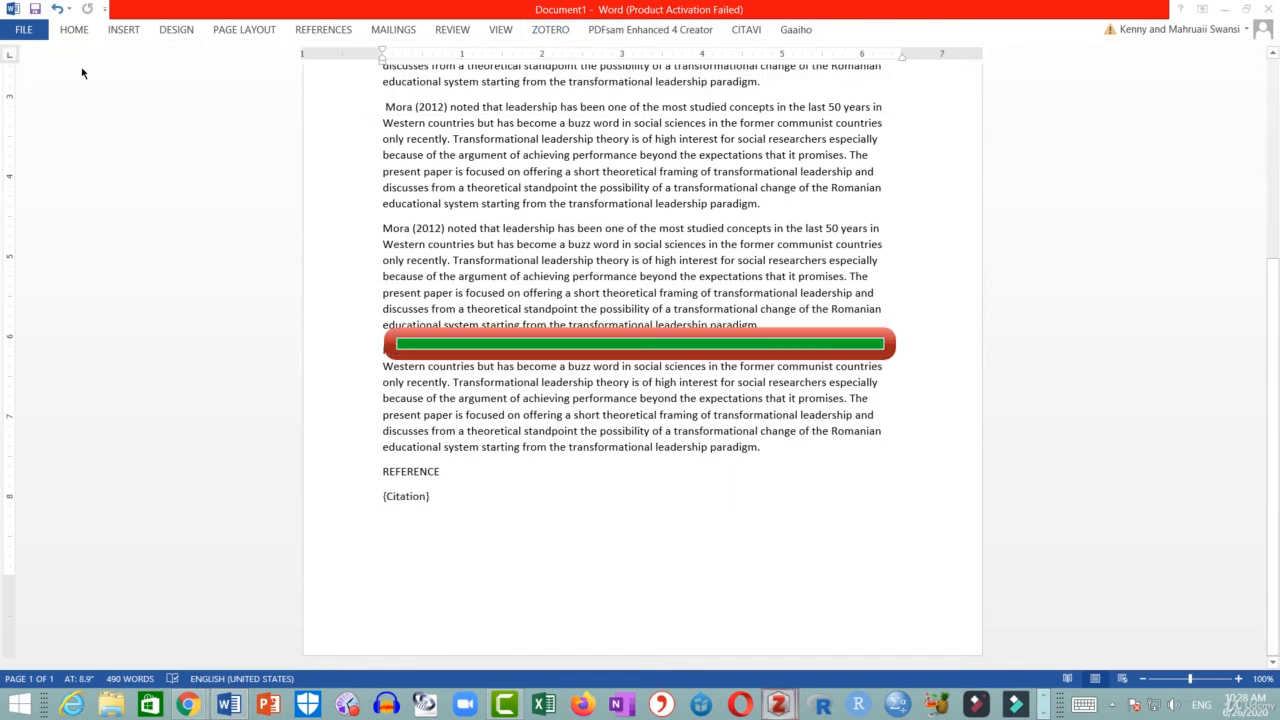